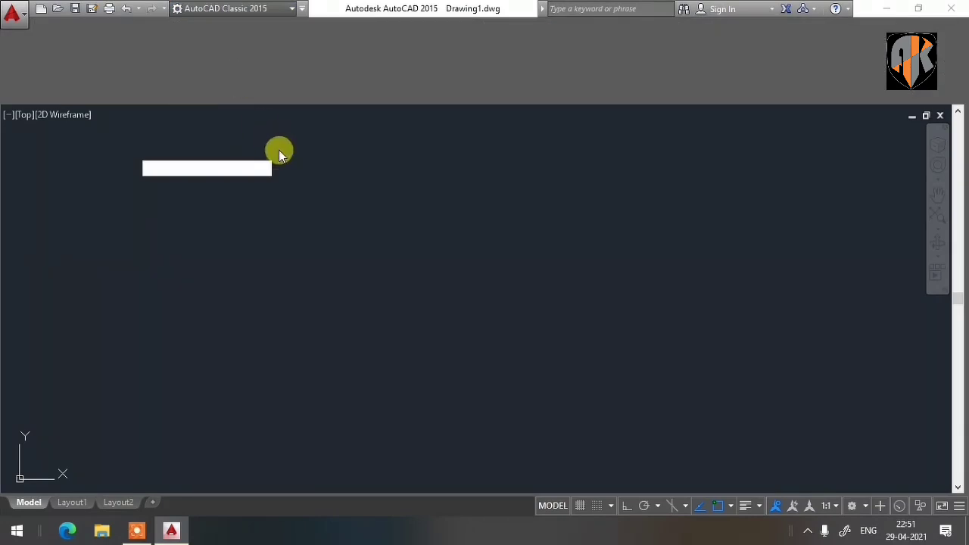
- Close the Tool Palettes window and the floating mesh toolbar to clear the drawing area
{"action": "key", "text": "ctrl+3"}
{"action": "key", "text": "ctrl+0"}
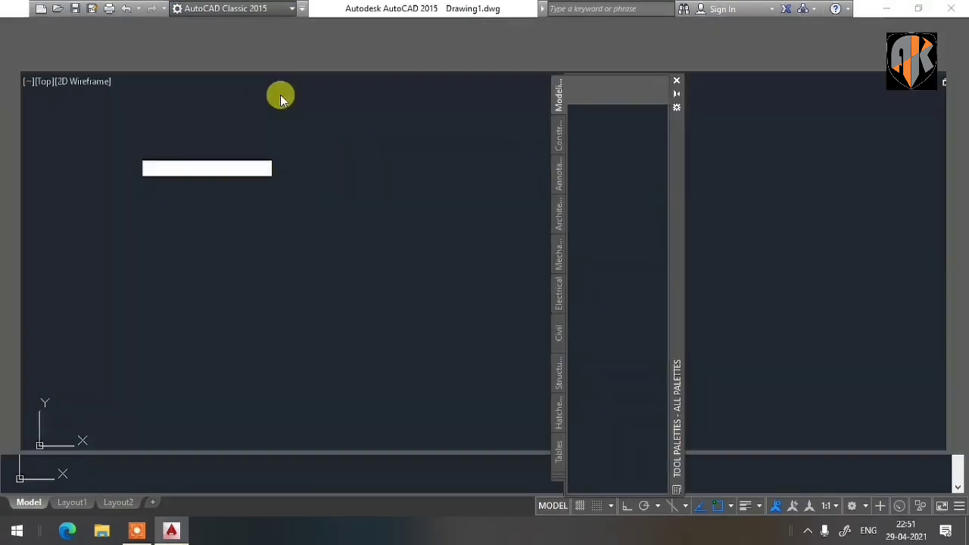
{"action": "left_click", "coordinate": [678, 80]}
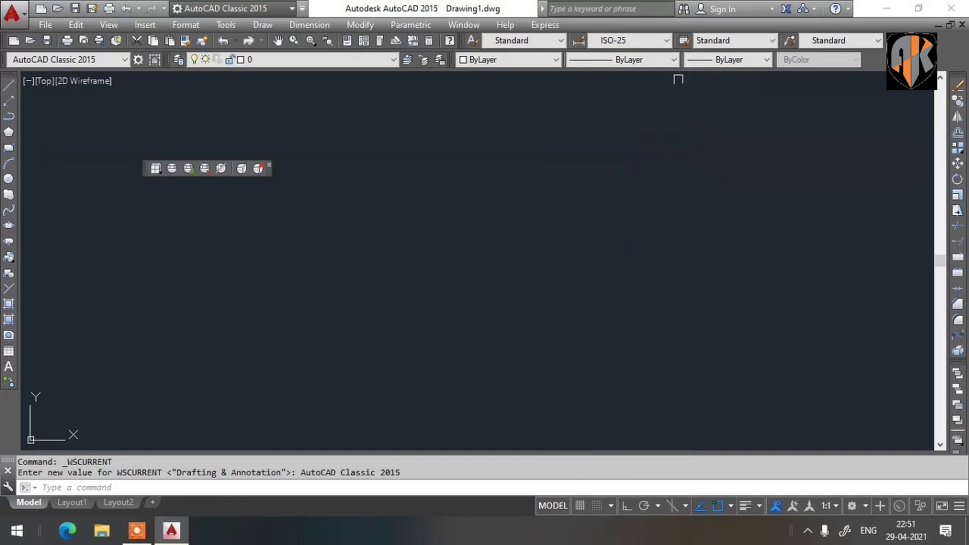
{"action": "left_click", "coordinate": [270, 168]}
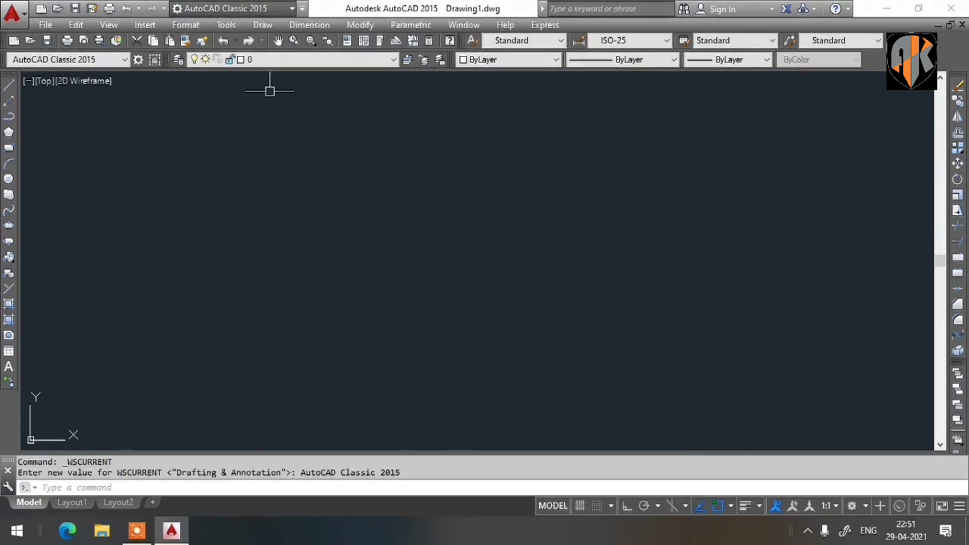
{"action": "left_click", "coordinate": [264, 25]}
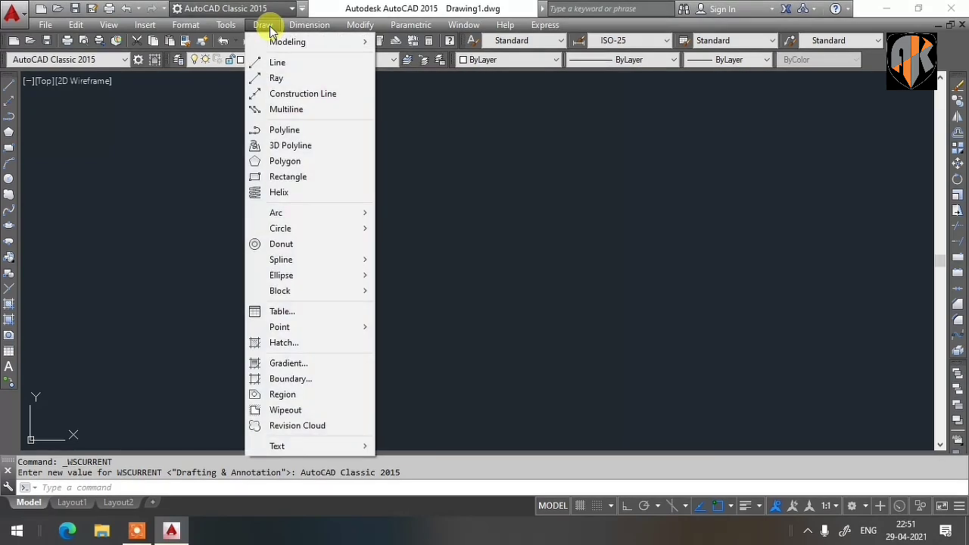
{"action": "mouse_move", "coordinate": [360, 25]}
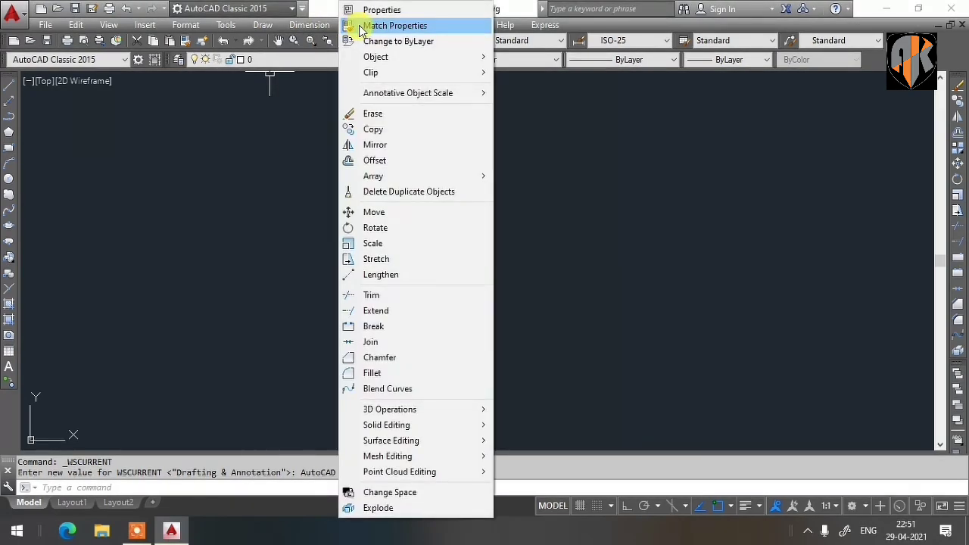
{"action": "mouse_move", "coordinate": [310, 25]}
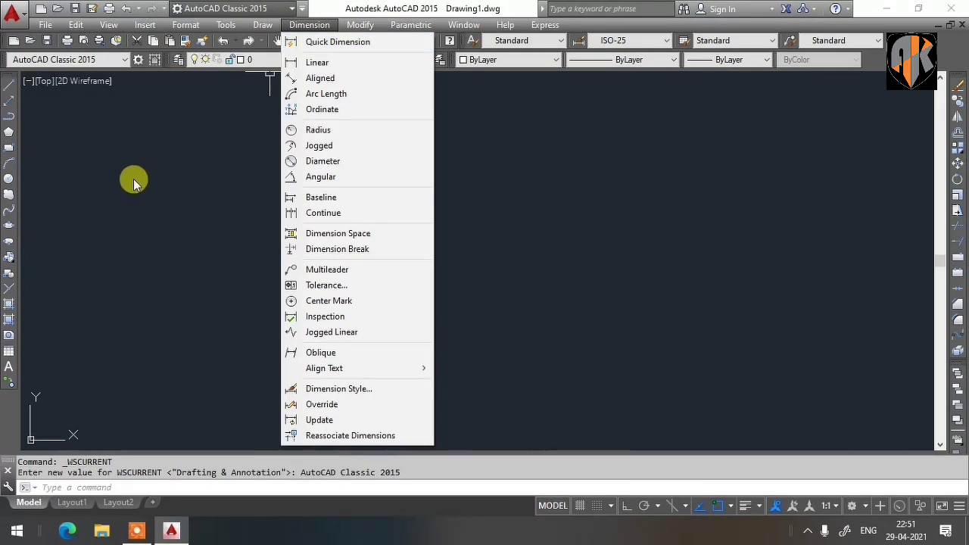
{"action": "key", "text": "Escape"}
{"action": "left_click", "coordinate": [263, 25]}
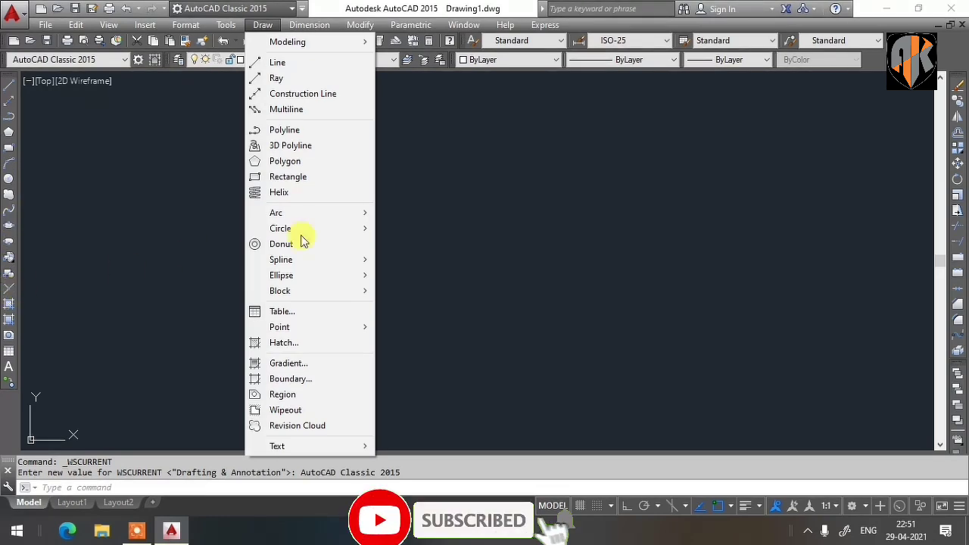
{"action": "mouse_move", "coordinate": [363, 25]}
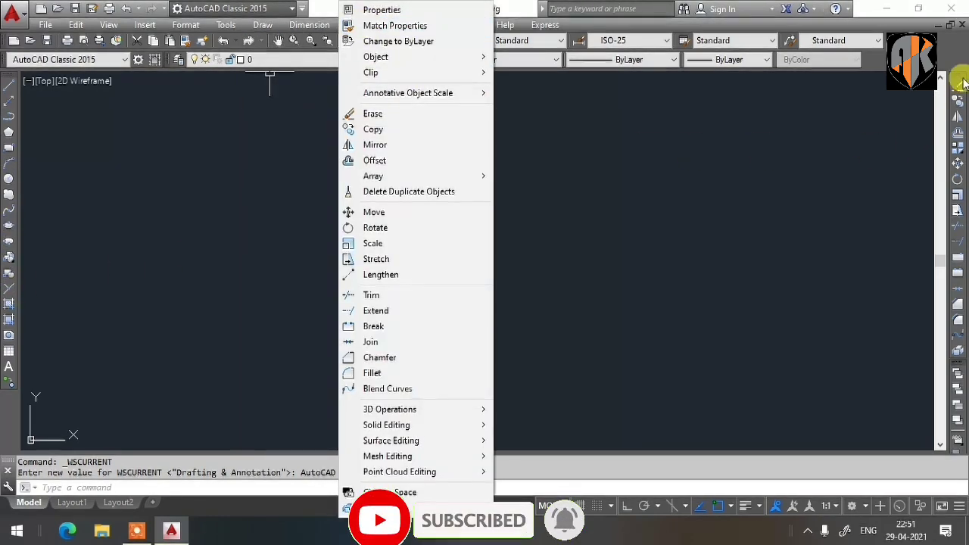
{"action": "left_click", "coordinate": [644, 163]}
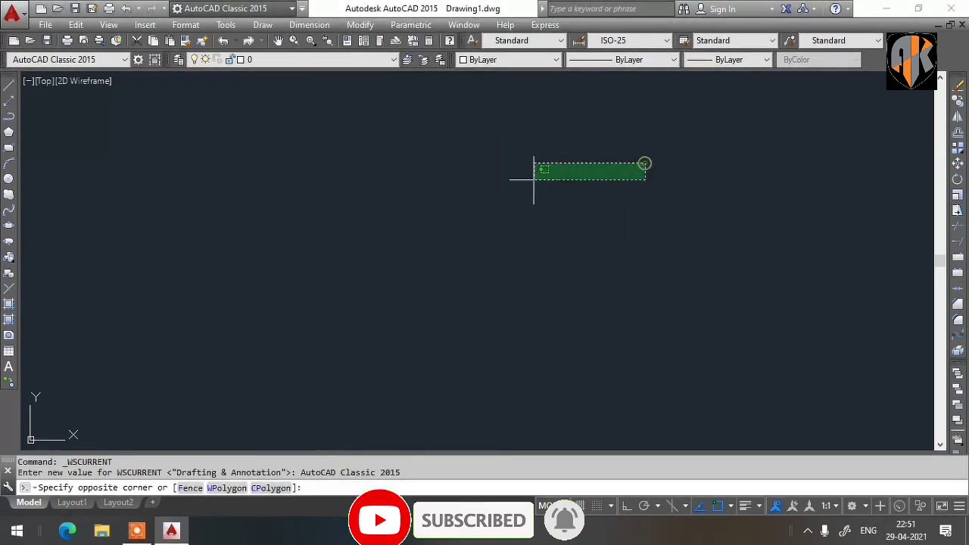
{"action": "left_click", "coordinate": [533, 180]}
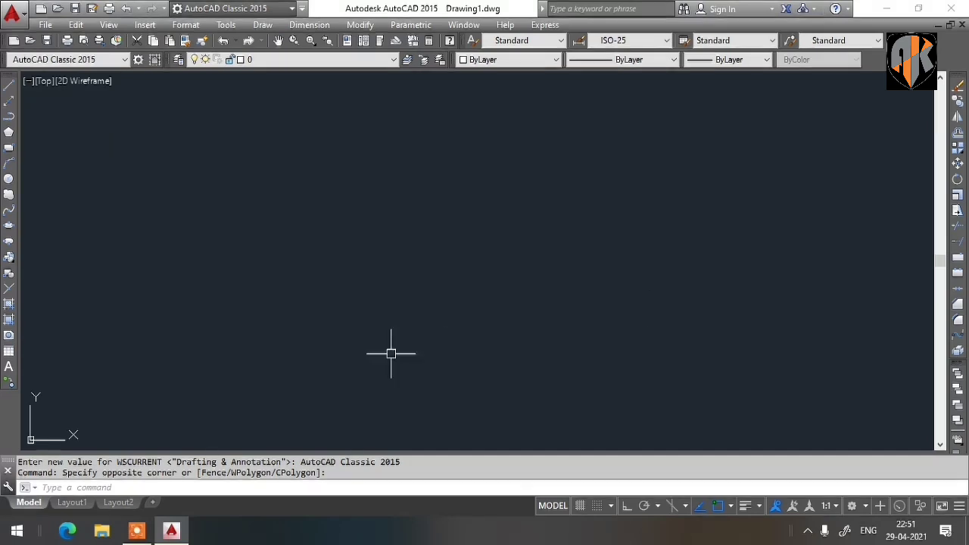
{"action": "left_click", "coordinate": [55, 482]}
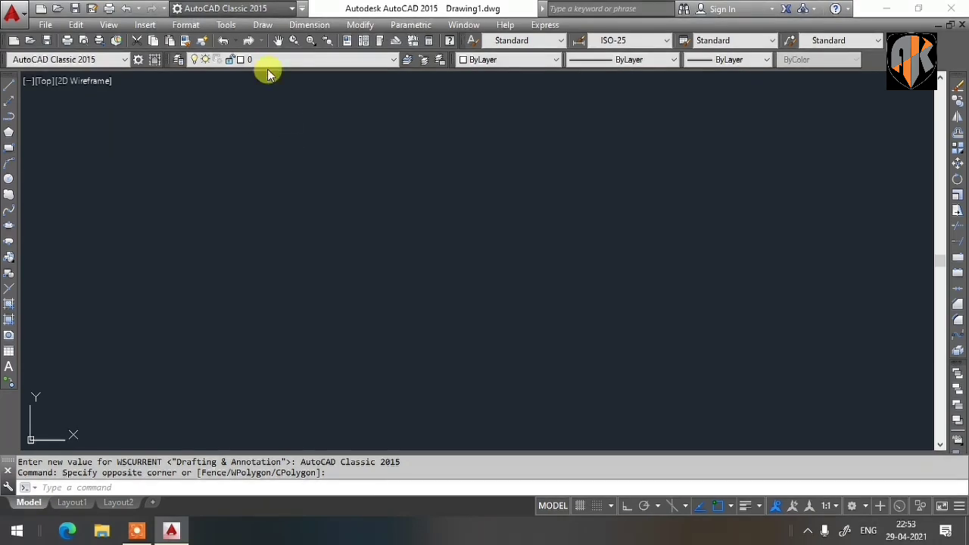
{"action": "left_click", "coordinate": [264, 25]}
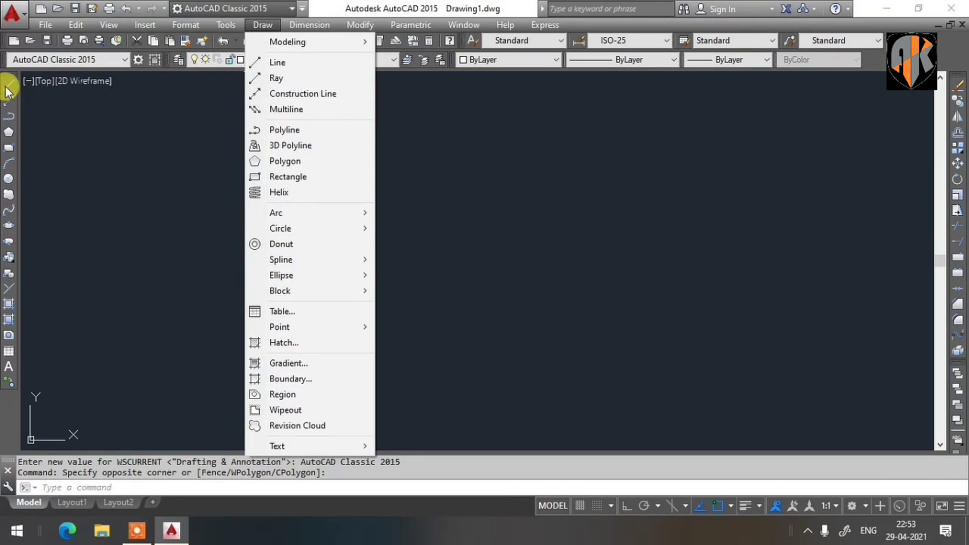
{"action": "left_click", "coordinate": [90, 217]}
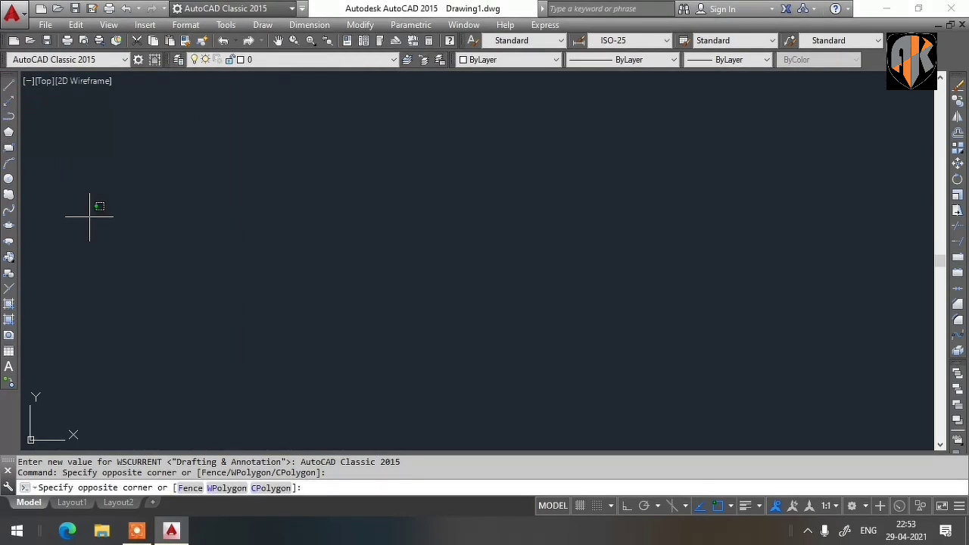
{"action": "left_click", "coordinate": [240, 167]}
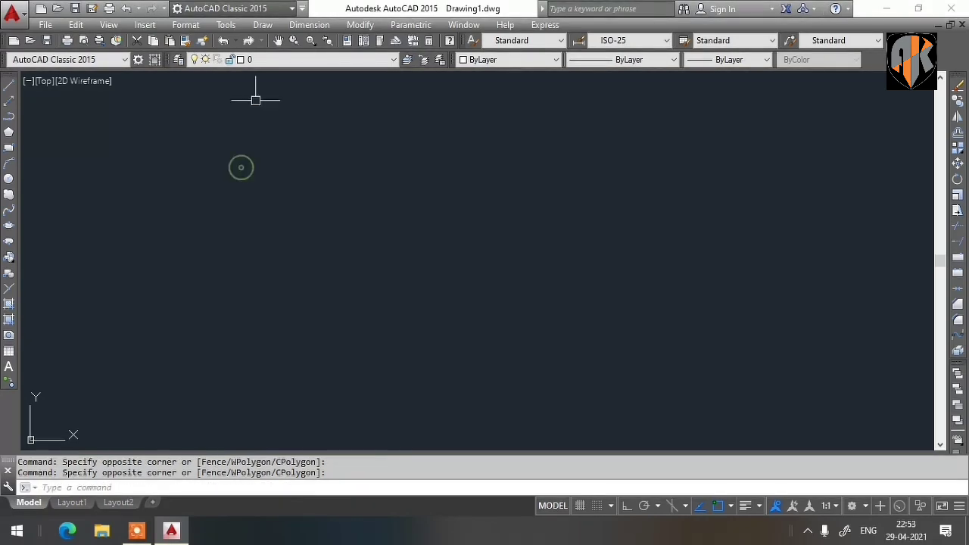
{"action": "left_click", "coordinate": [262, 25]}
{"action": "left_click", "coordinate": [274, 63]}
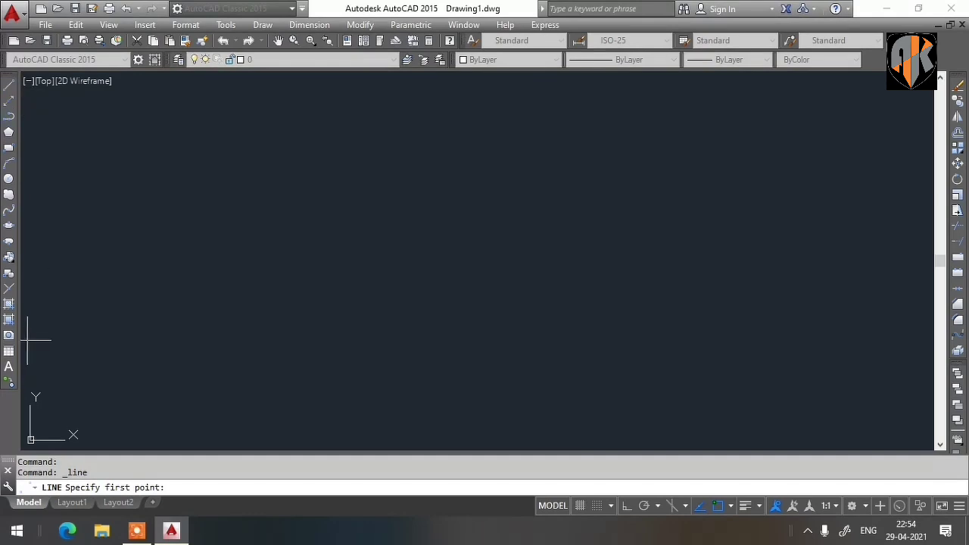
{"action": "key", "text": "Escape"}
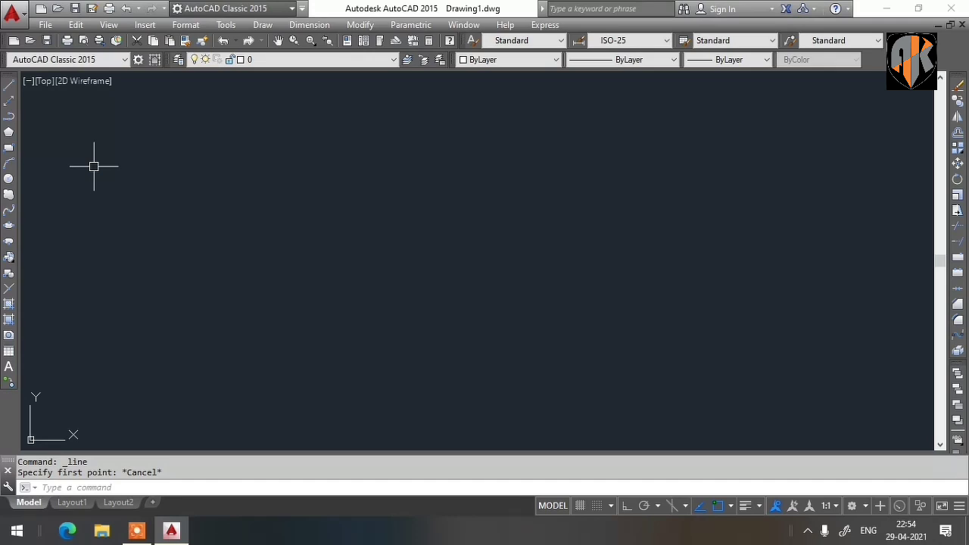
{"action": "type", "text": "l"}
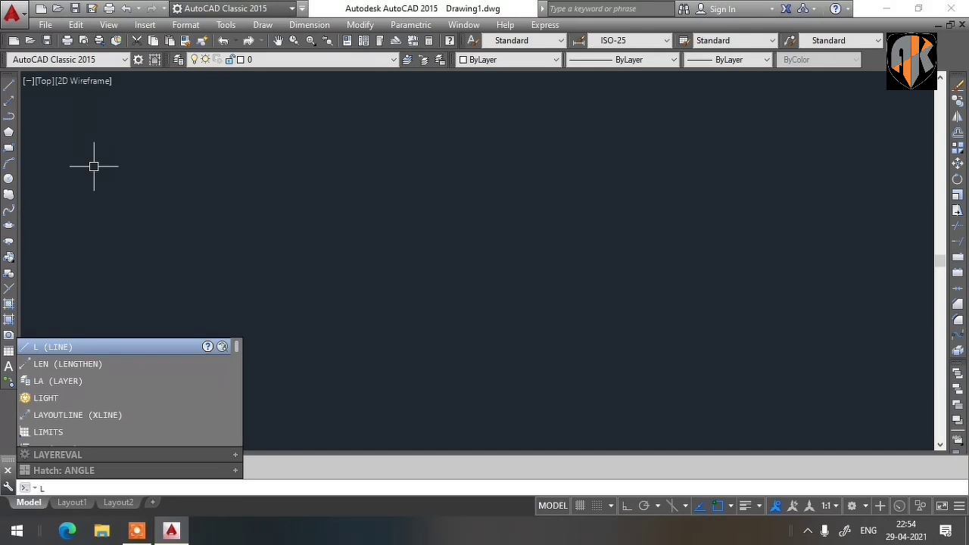
{"action": "key", "text": "Return"}
{"action": "key", "text": "Escape"}
{"action": "key", "text": "Escape"}
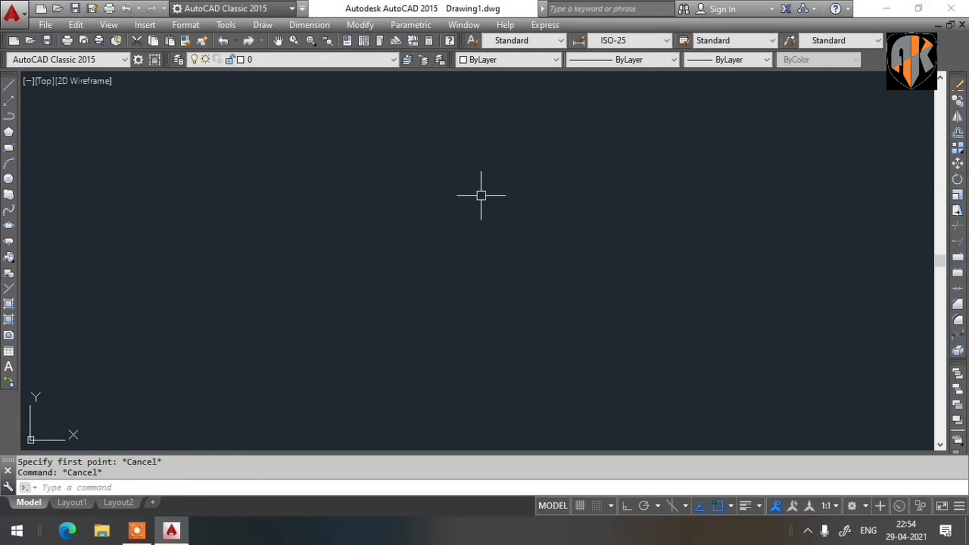
- Draw a line rising to the right, add a second segment sloping down from its upper end, and undo that second segment
{"action": "type", "text": "l"}
{"action": "key", "text": "space"}
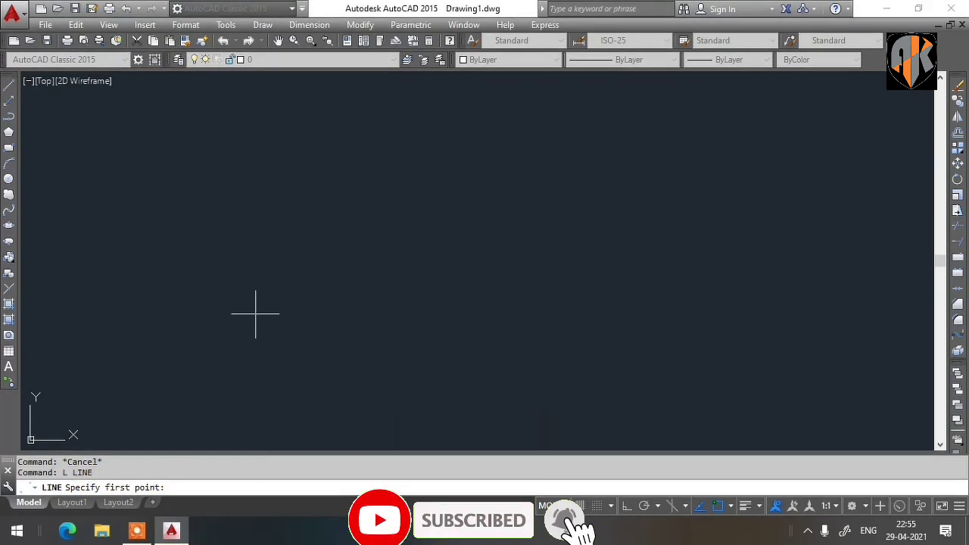
{"action": "left_click", "coordinate": [192, 330]}
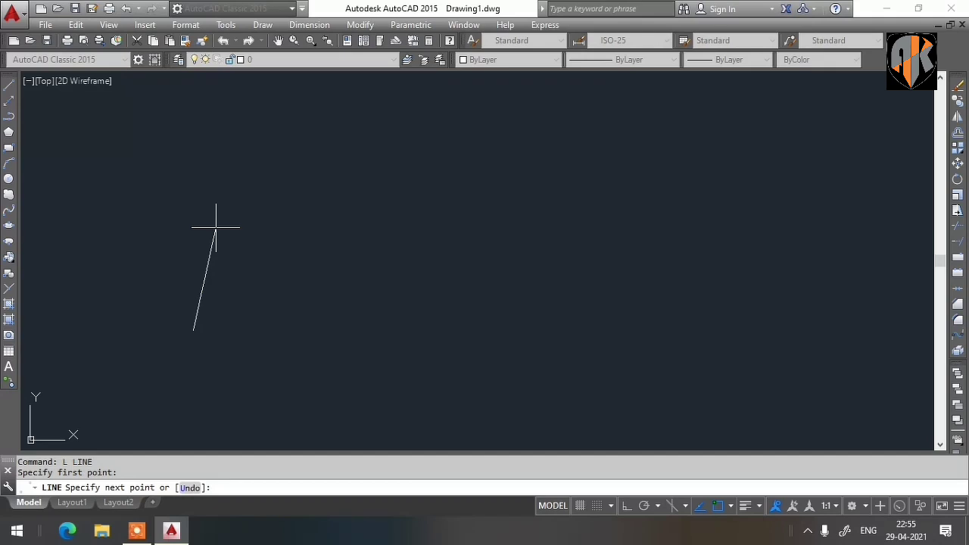
{"action": "left_click", "coordinate": [283, 189]}
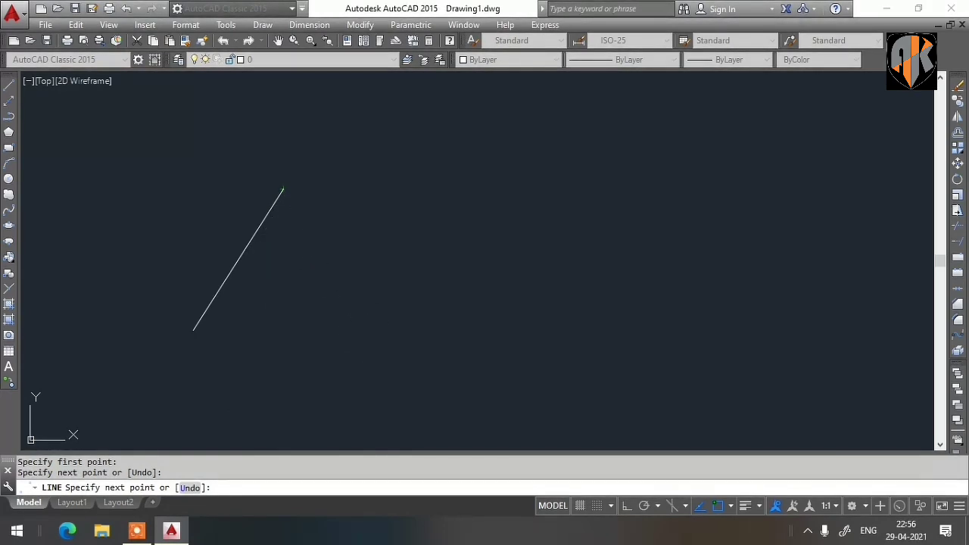
{"action": "left_click", "coordinate": [370, 347]}
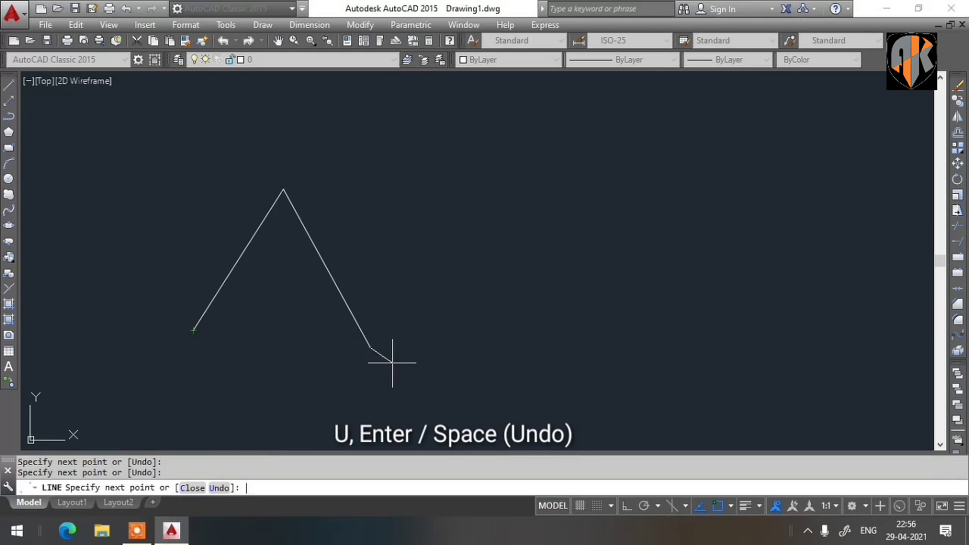
{"action": "key", "text": "Return"}
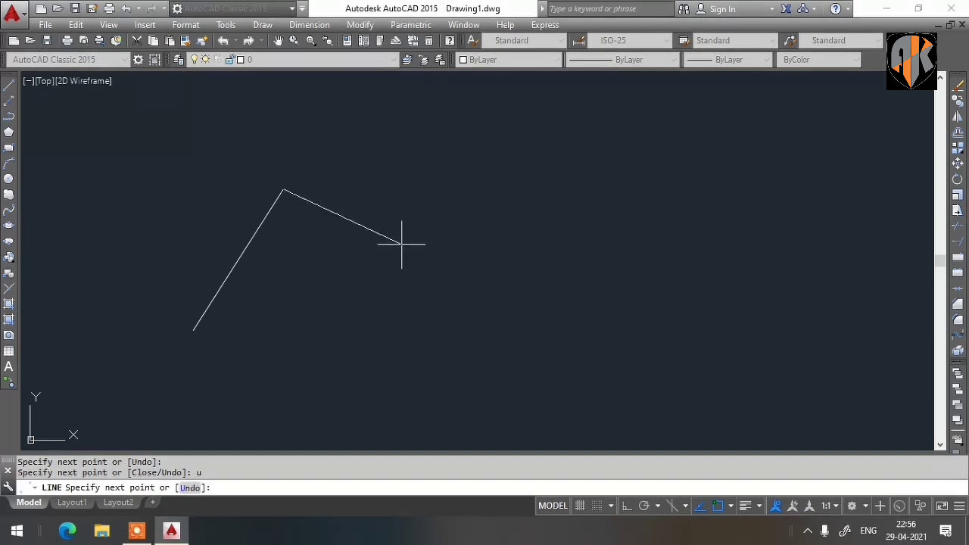
- Draw a new downward-sloping second segment and close the line chain into a triangle with the Close option
{"action": "left_click", "coordinate": [362, 338]}
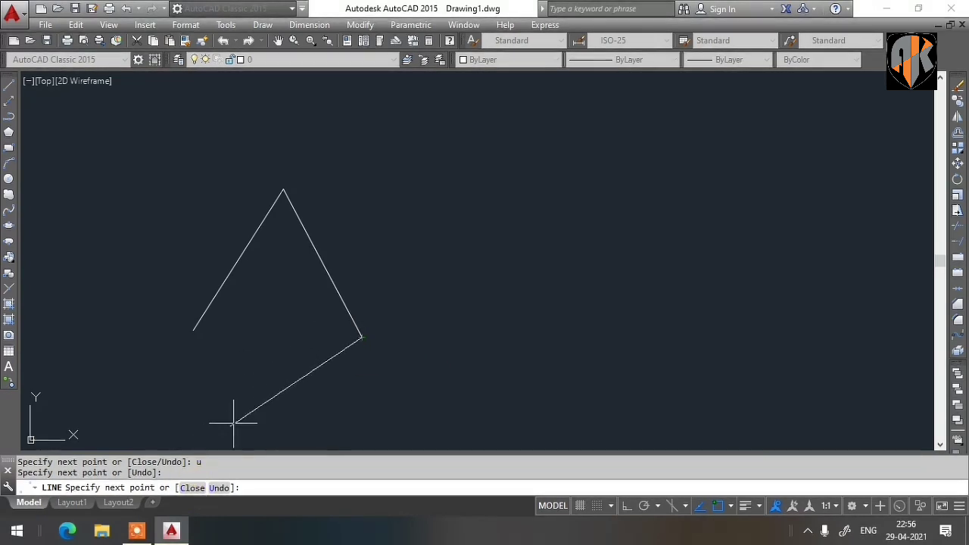
{"action": "type", "text": "c"}
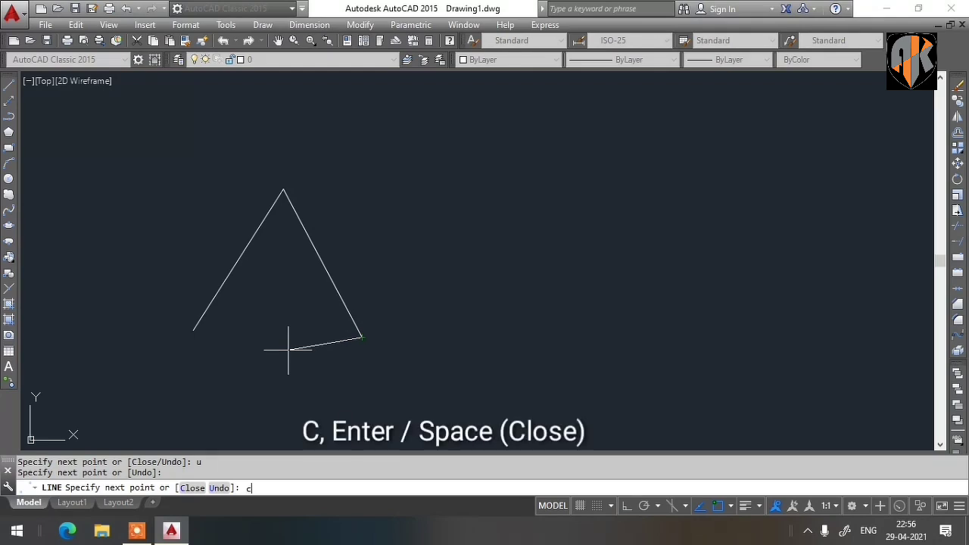
{"action": "key", "text": "Return"}
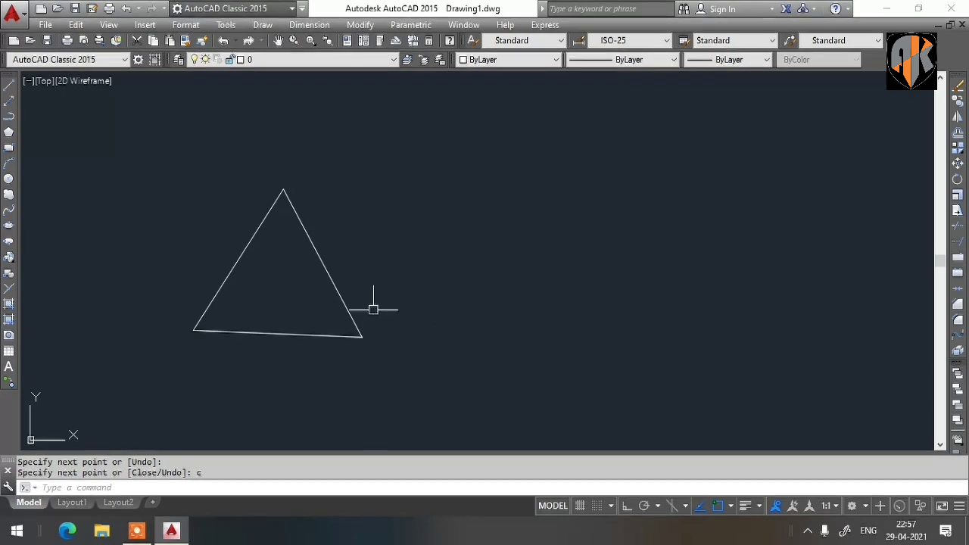
- Draw a single horizontal line in the empty space left of the triangle, with Ortho mode turned on
{"action": "middle_click_drag", "start_coordinate": [401, 279], "coordinate": [519, 271]}
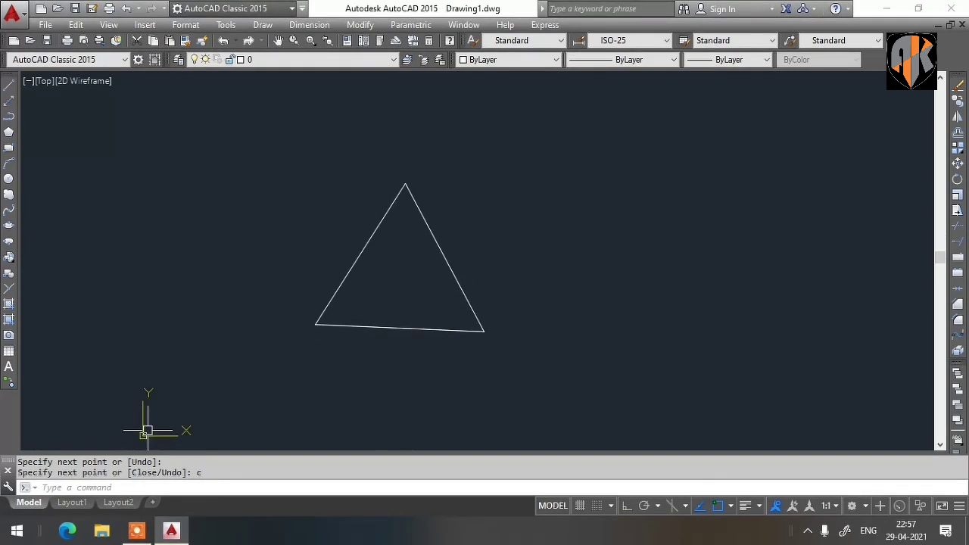
{"action": "type", "text": "l"}
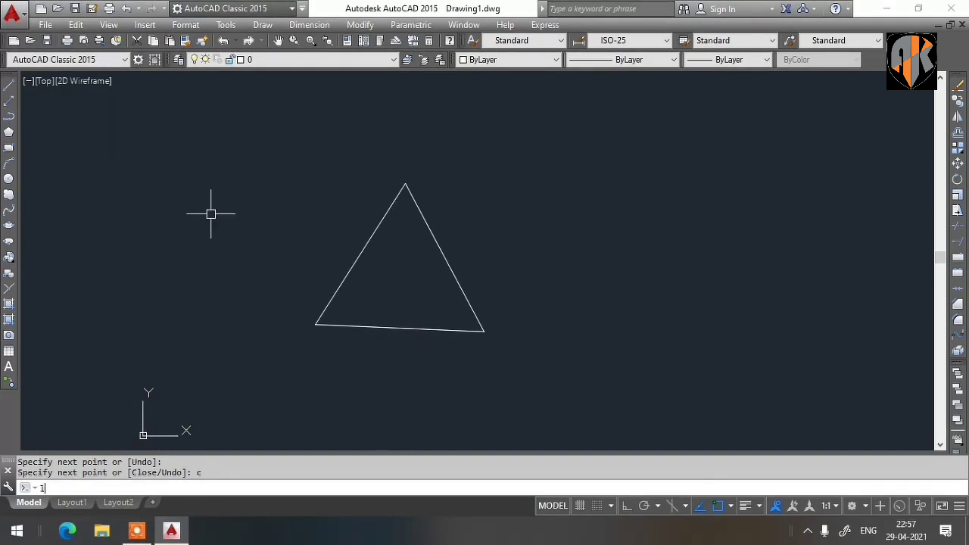
{"action": "key", "text": "Return"}
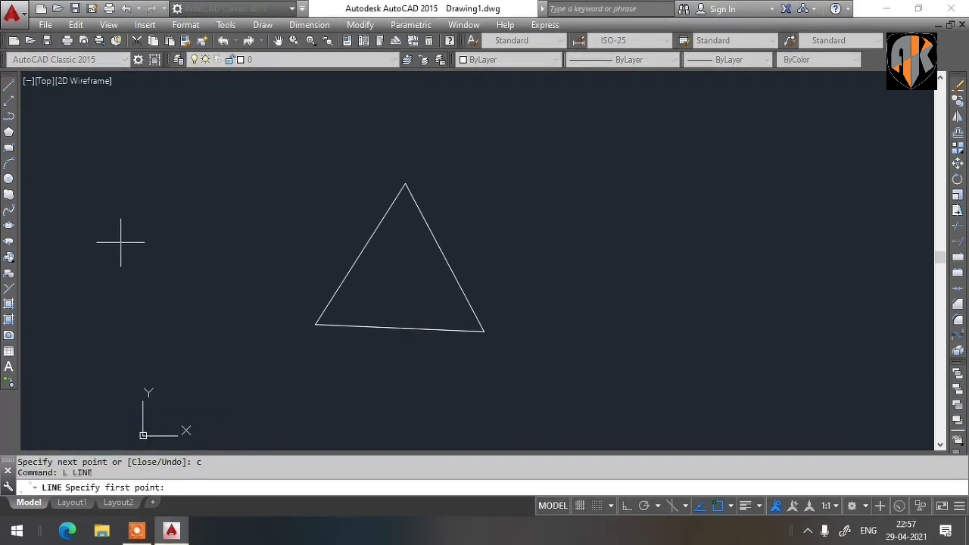
{"action": "left_click", "coordinate": [116, 242]}
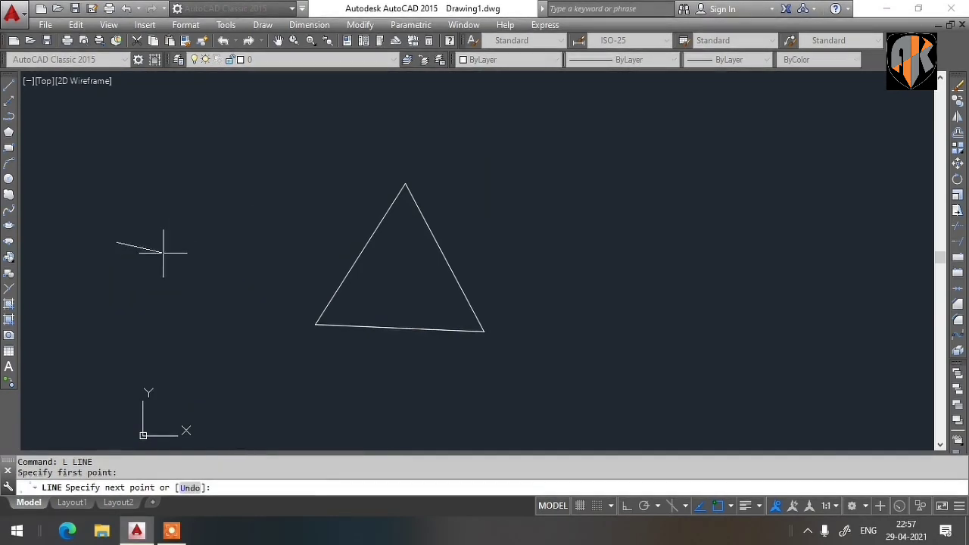
{"action": "left_click", "coordinate": [625, 505]}
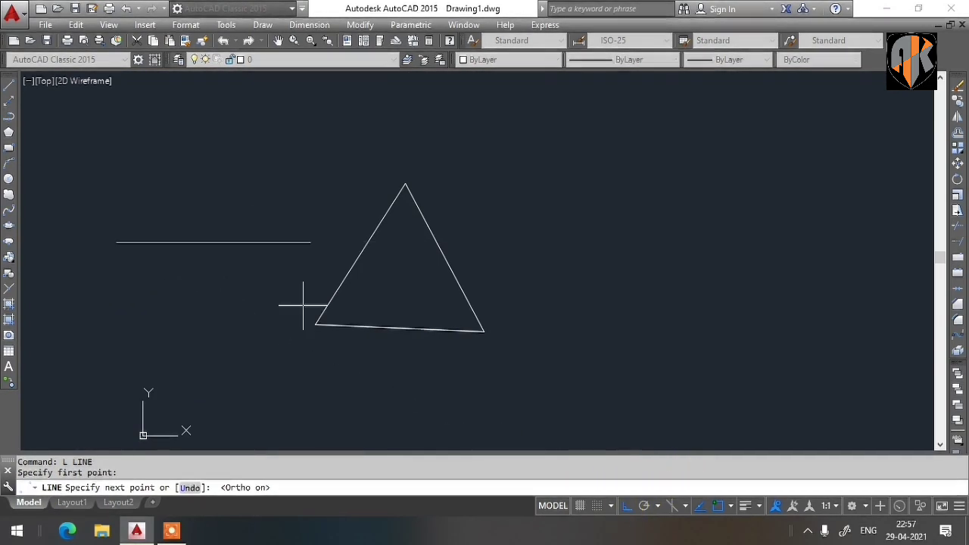
{"action": "left_click", "coordinate": [218, 248]}
{"action": "key", "text": "Return"}
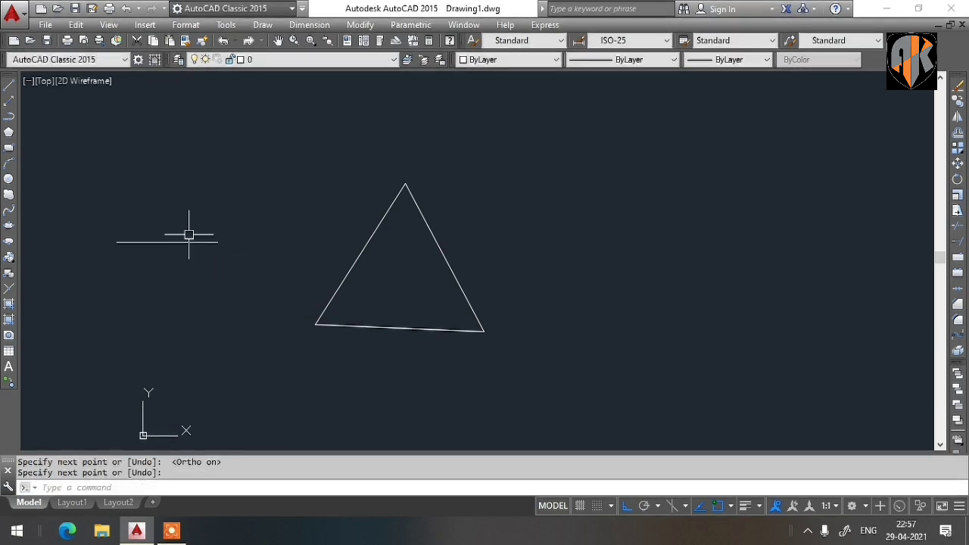
- Draw a vertical line about 69 units long crossing the middle of the horizontal line
{"action": "key", "text": "Return"}
{"action": "left_click", "coordinate": [169, 211]}
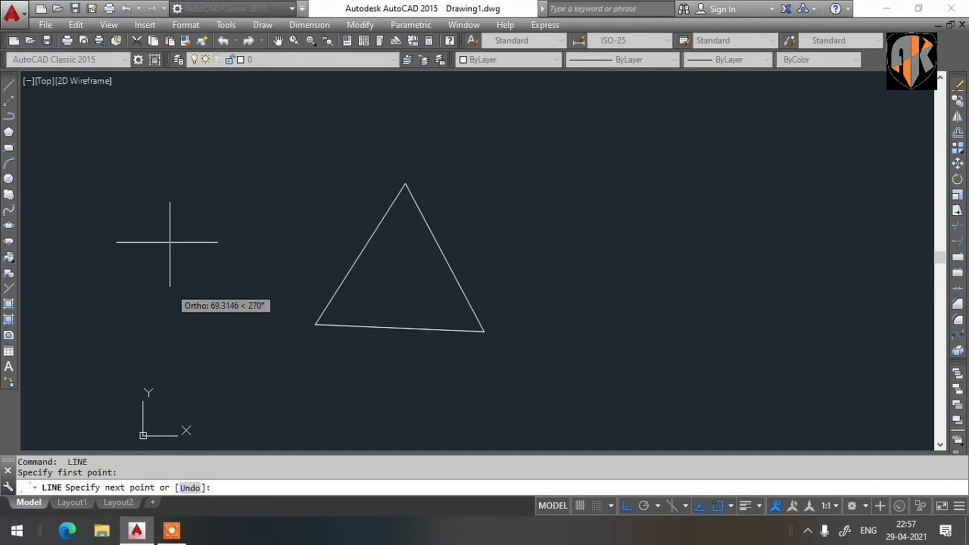
{"action": "left_click", "coordinate": [169, 286]}
{"action": "key", "text": "Return"}
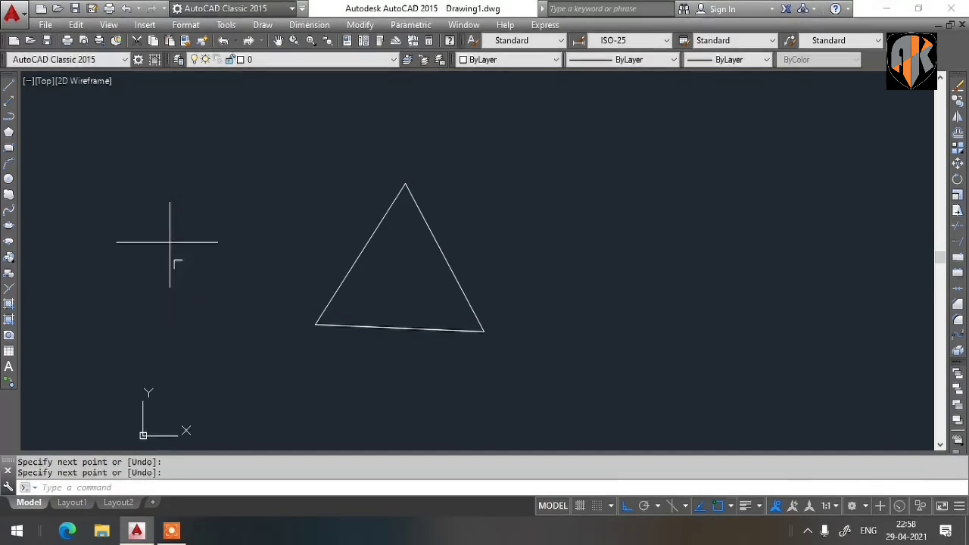
{"action": "scroll", "coordinate": [155, 236], "scroll_direction": "up", "scroll_amount": 2}
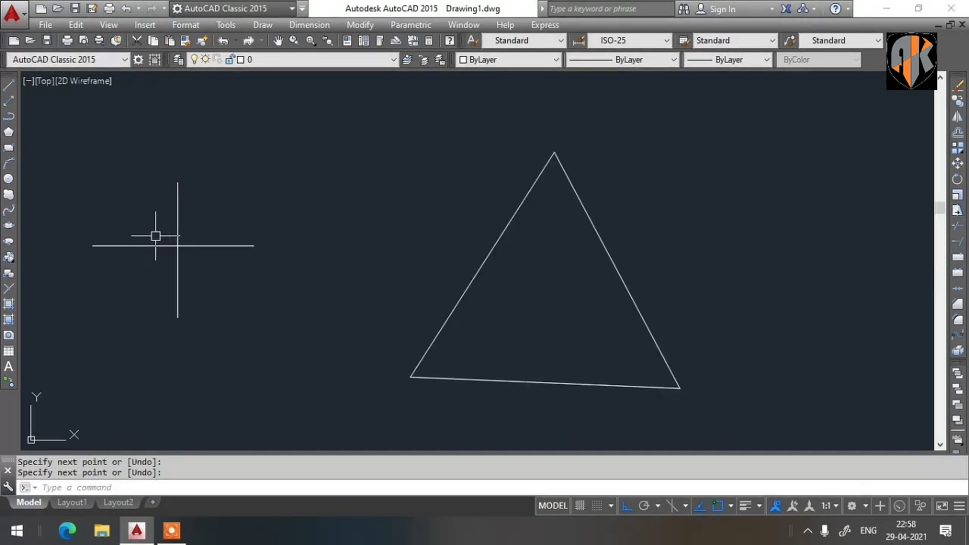
- Create single-line text at height 2.5 and rotation 0, labelling the cross's right end 0 and its upper end 90
{"action": "type", "text": "dt"}
{"action": "key", "text": "Return"}
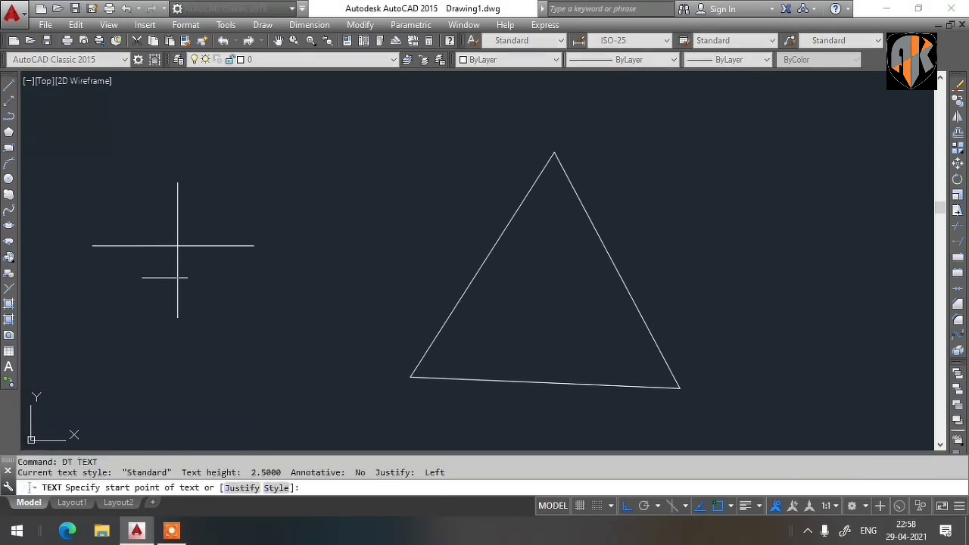
{"action": "left_click", "coordinate": [265, 236]}
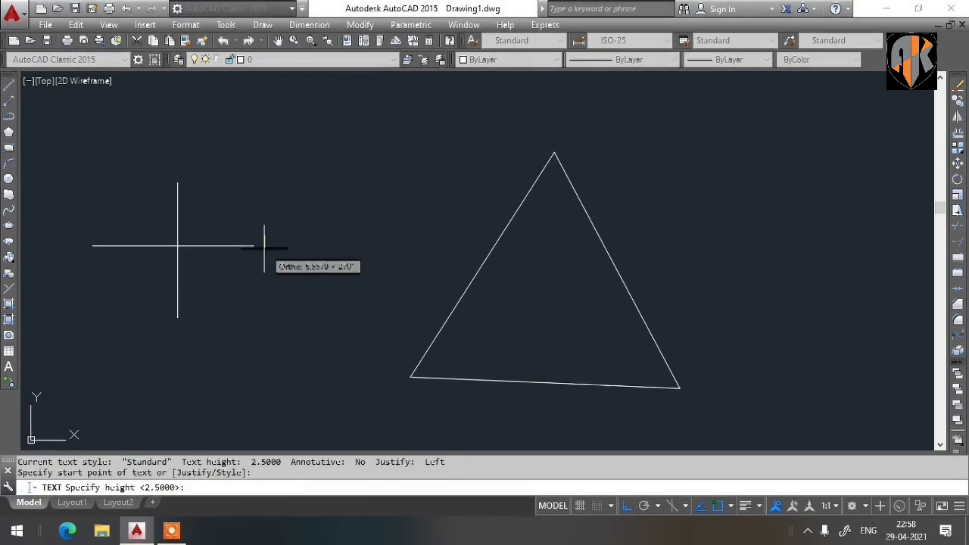
{"action": "key", "text": "Return"}
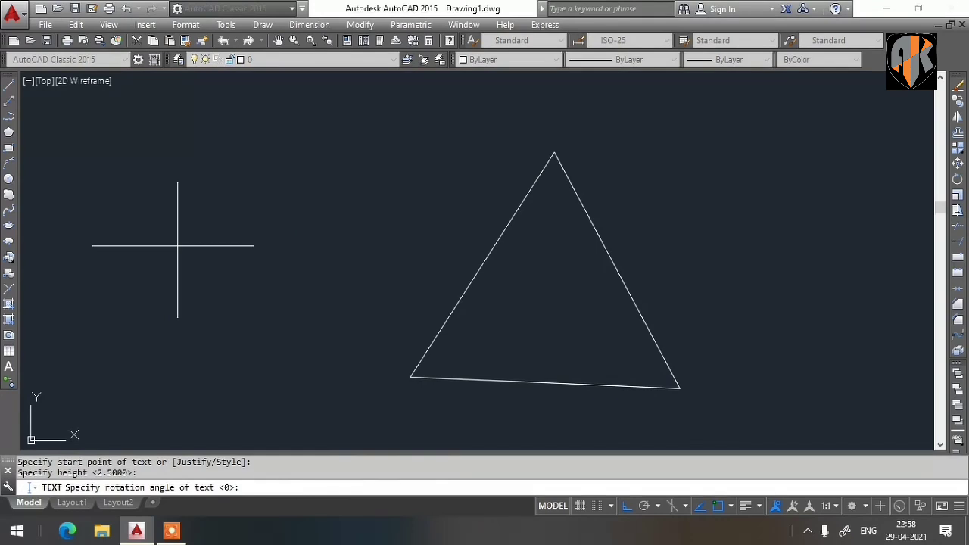
{"action": "key", "text": "Return"}
{"action": "type", "text": "O"}
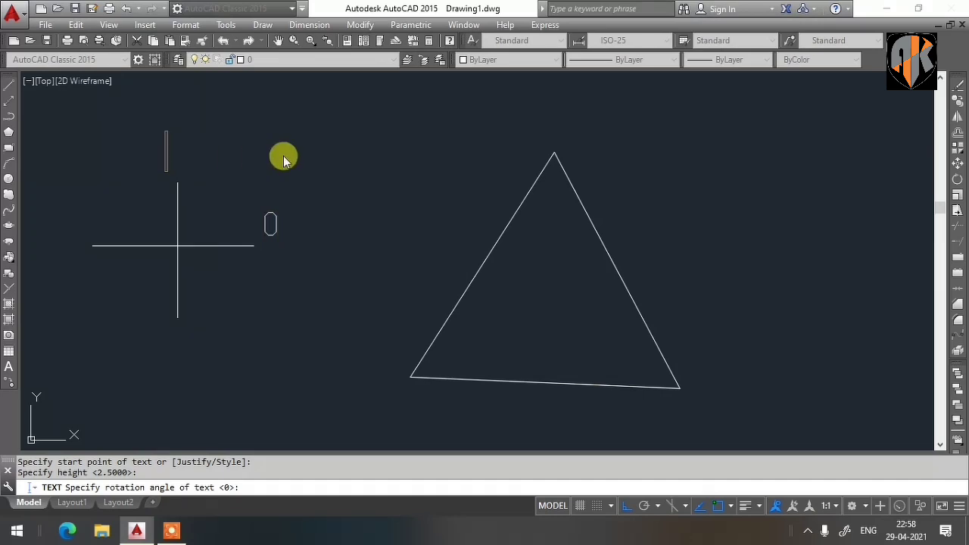
{"action": "type", "text": "90"}
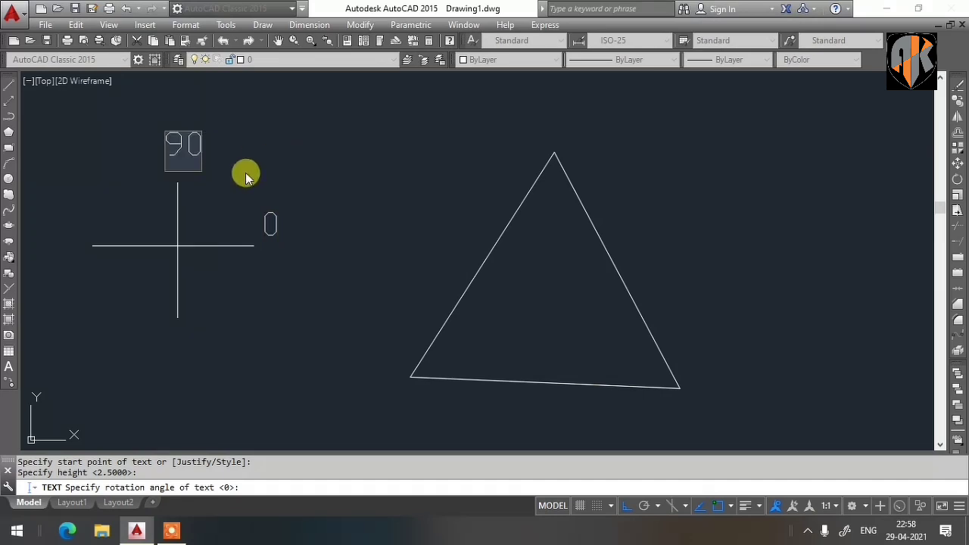
- Add the label 180 at the cross's left end, 270 below its lower end, and 360 beside the 0
{"action": "left_click", "coordinate": [48, 244]}
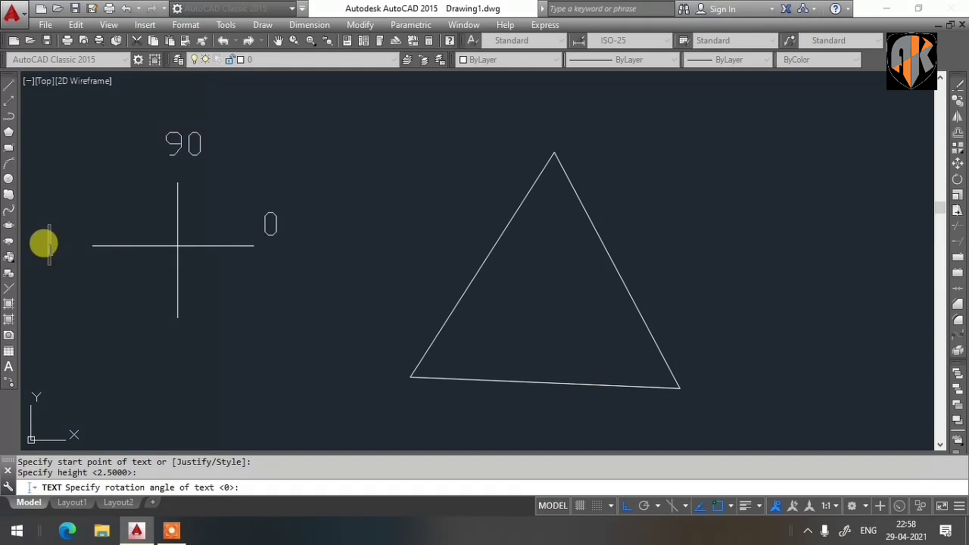
{"action": "type", "text": "180"}
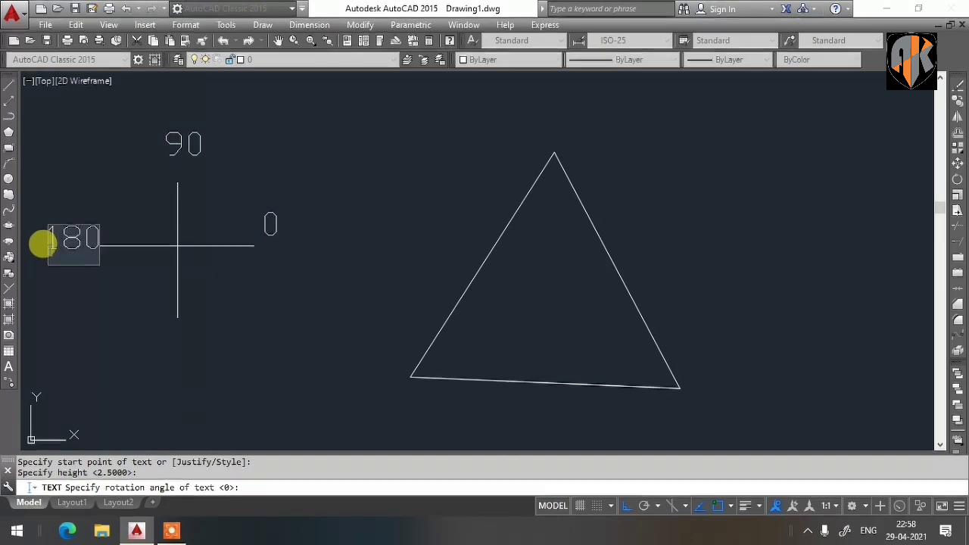
{"action": "left_click", "coordinate": [148, 338]}
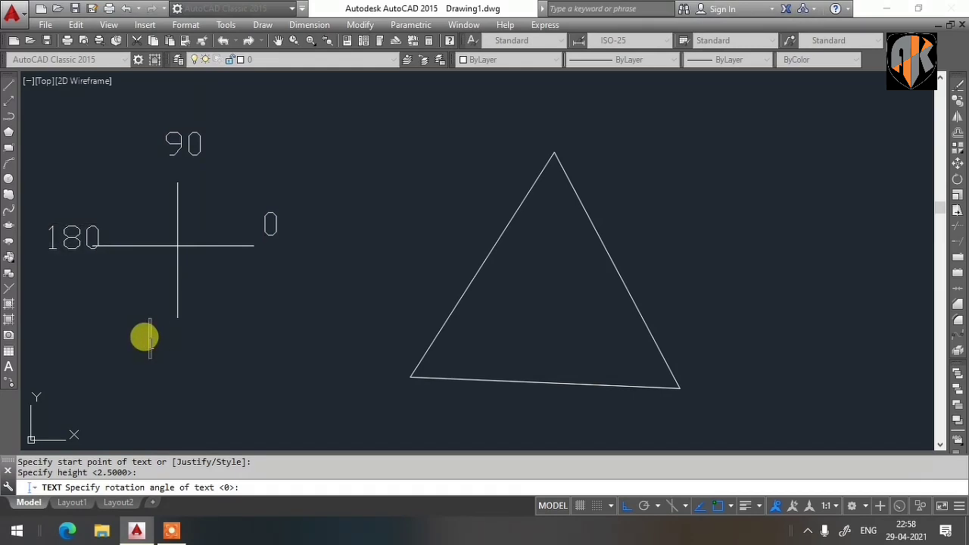
{"action": "type", "text": "270"}
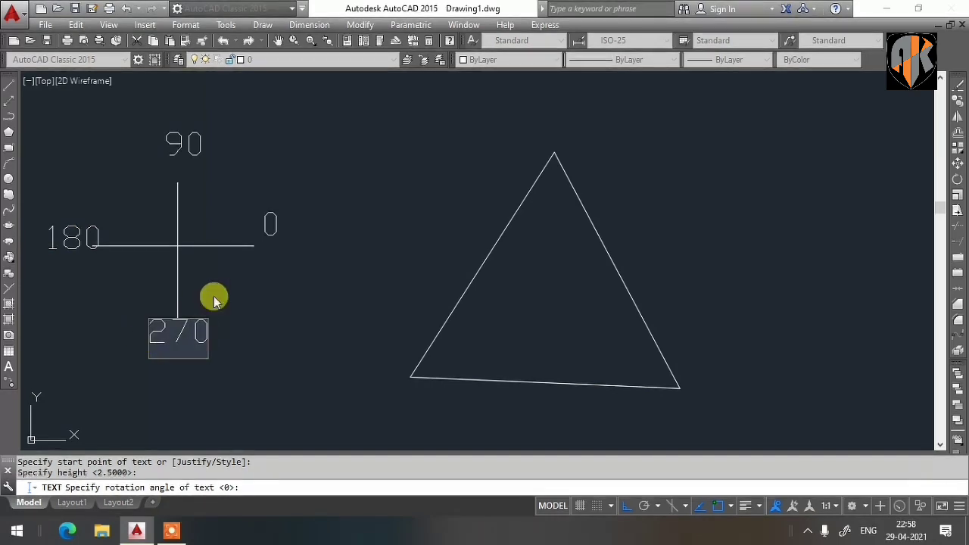
{"action": "left_click", "coordinate": [295, 232]}
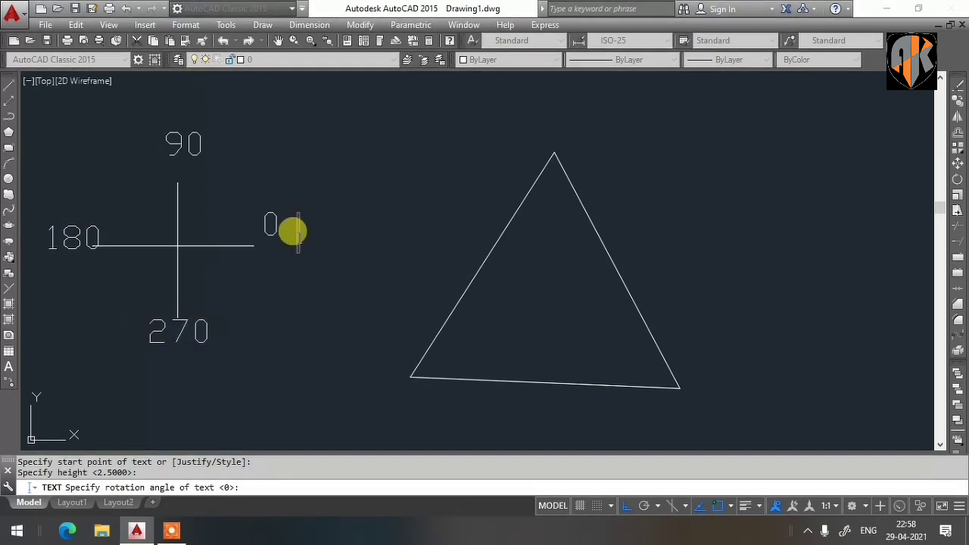
{"action": "type", "text": "360"}
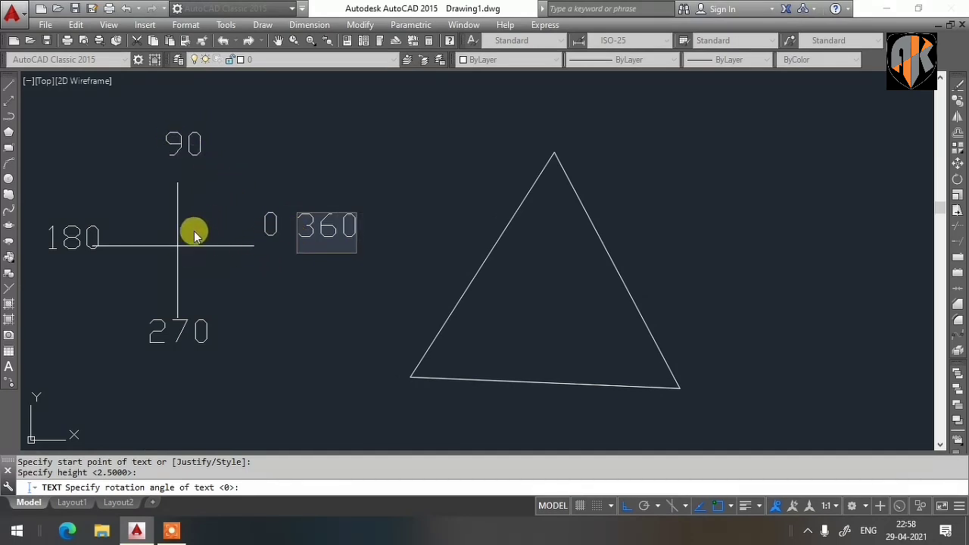
- Label the cross's four quadrants 45, 135, 225 and 315, counter-clockwise from the upper right
{"action": "left_click", "coordinate": [212, 180]}
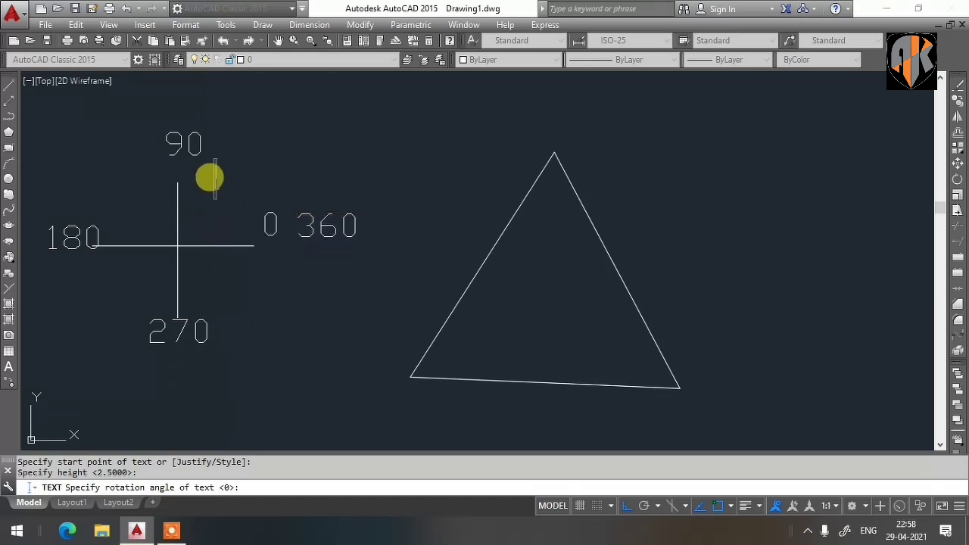
{"action": "type", "text": "45"}
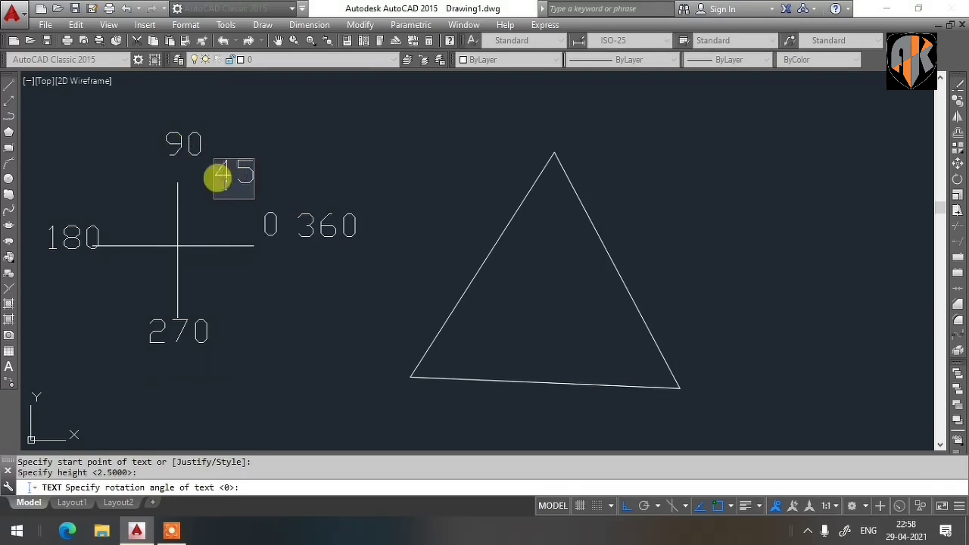
{"action": "left_click", "coordinate": [92, 174]}
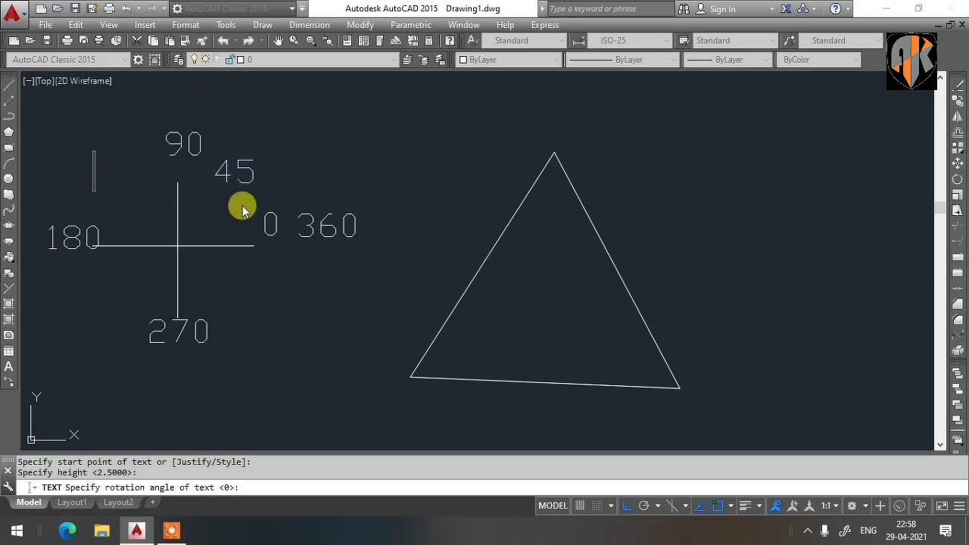
{"action": "type", "text": "135"}
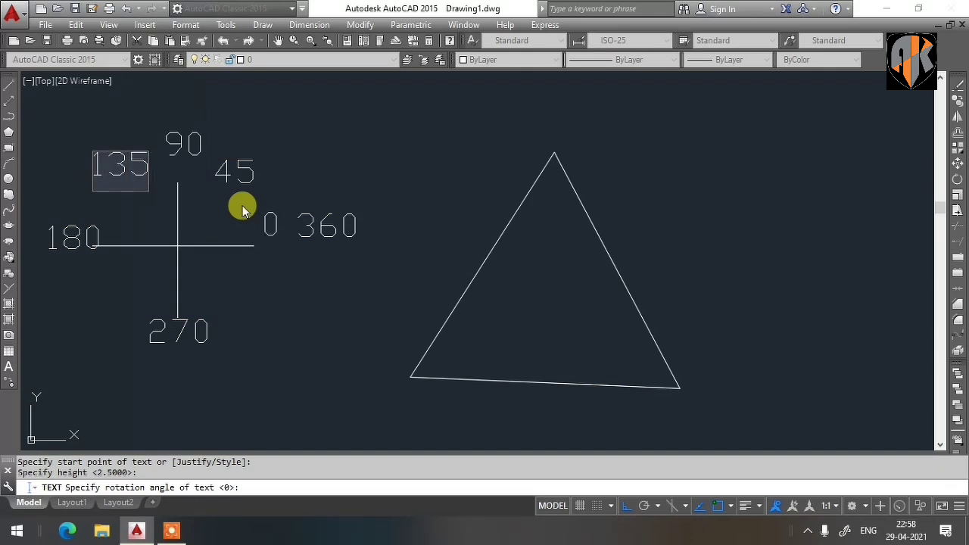
{"action": "left_click", "coordinate": [82, 297]}
{"action": "type", "text": "225"}
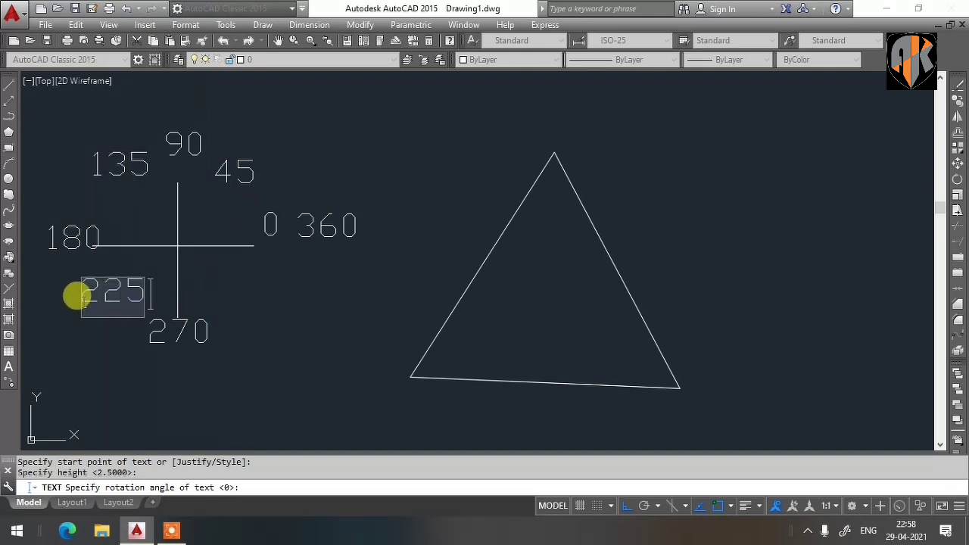
{"action": "left_click", "coordinate": [229, 288]}
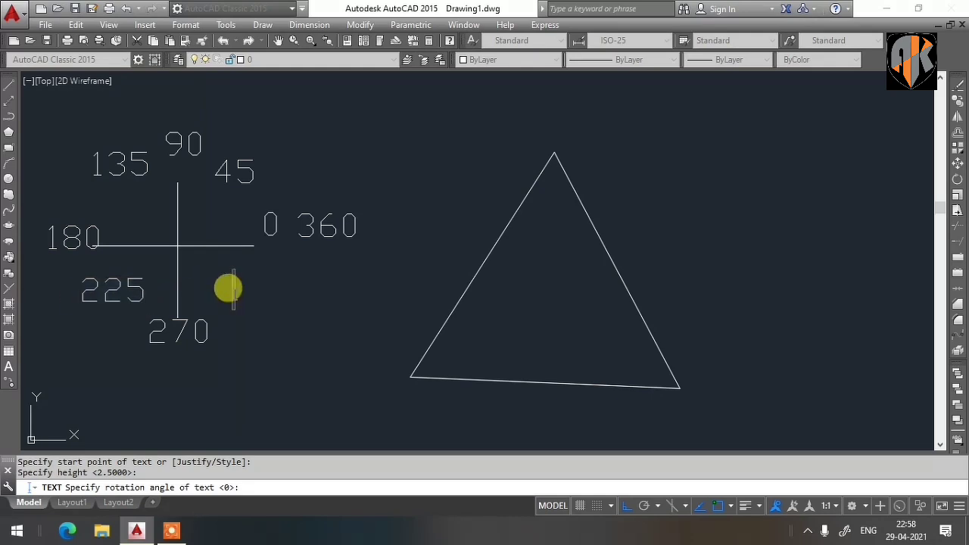
{"action": "type", "text": "315"}
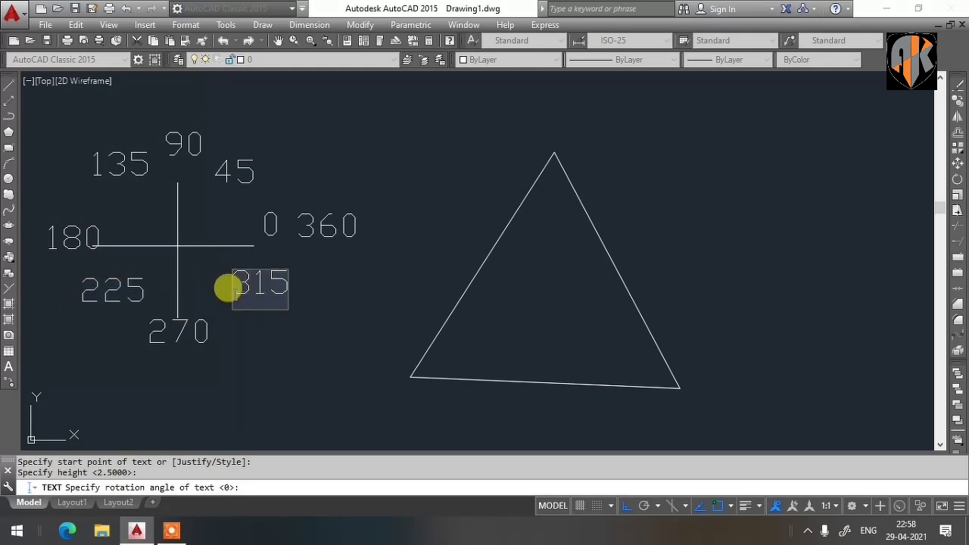
- Add the two-line caption "Polar co-ordinate" / "system" below the angle diagram
{"action": "mouse_move", "coordinate": [214, 379]}
{"action": "middle_mouse_down"}
{"action": "mouse_move", "coordinate": [322, 361]}
{"action": "mouse_move", "coordinate": [340, 371]}
{"action": "middle_mouse_up"}
{"action": "left_click", "coordinate": [92, 392]}
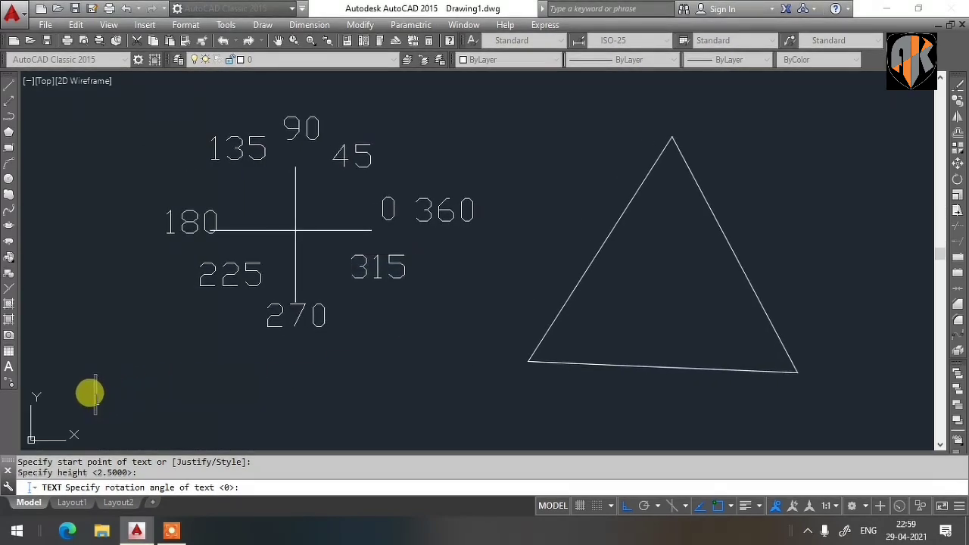
{"action": "type", "text": "Polar "}
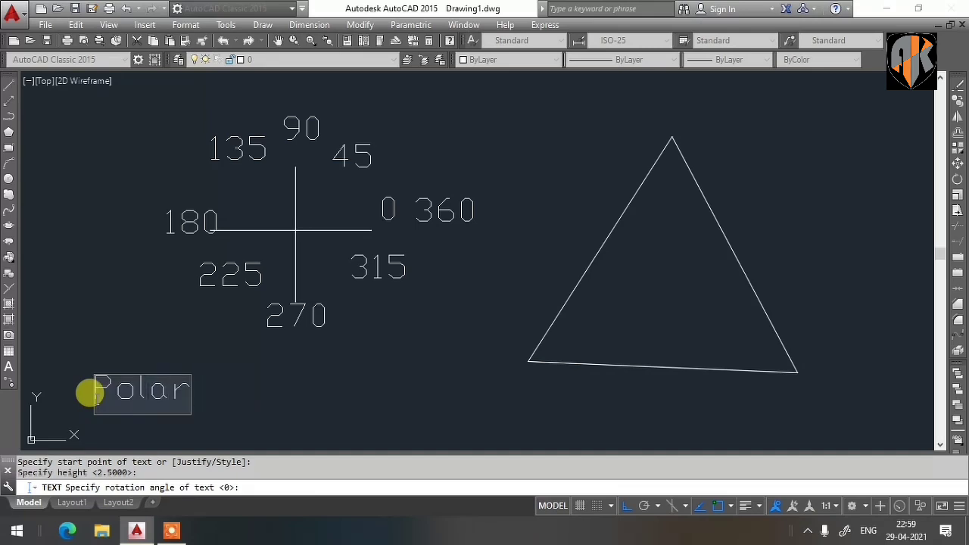
{"action": "type", "text": "co-or"}
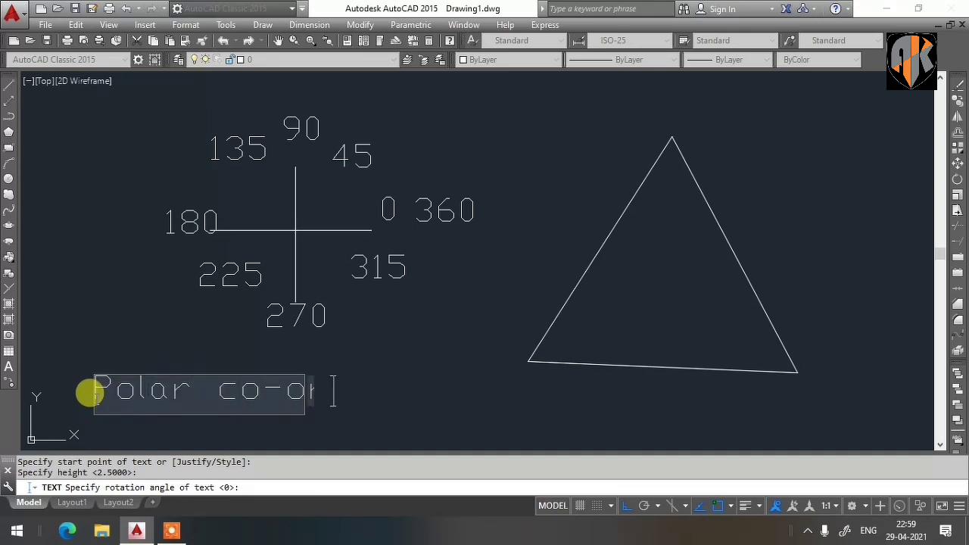
{"action": "type", "text": "dinate"}
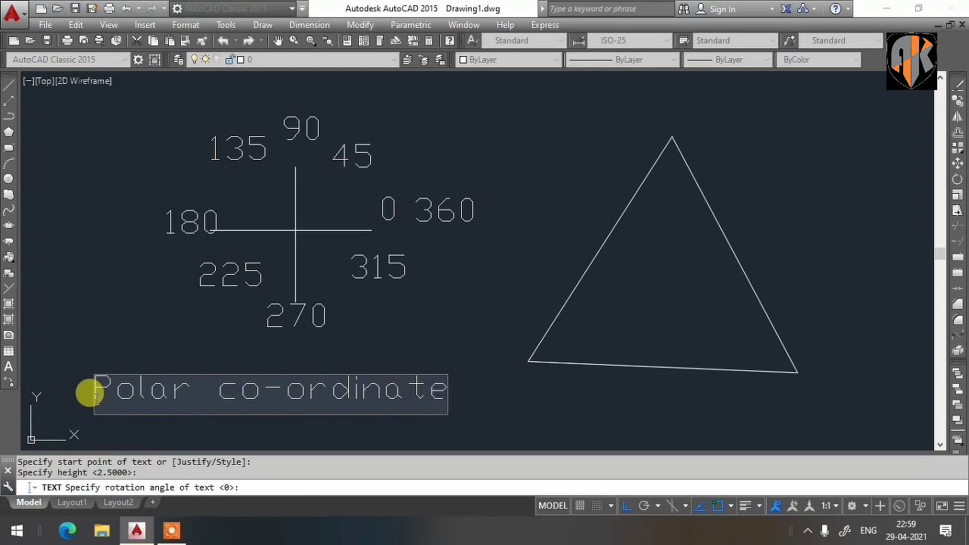
{"action": "key", "text": "Return"}
{"action": "type", "text": "system"}
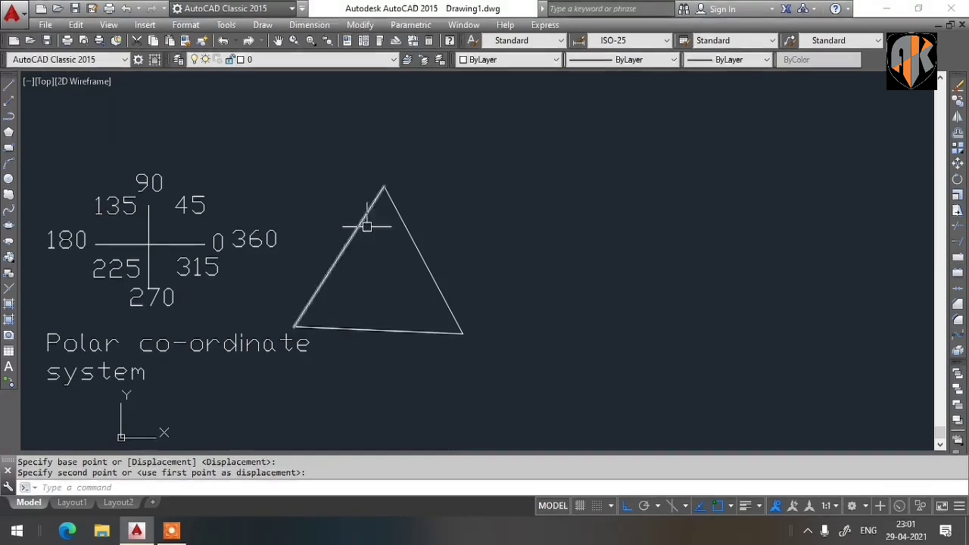
- Start a line to the right of the triangle and draw a 100-unit horizontal segment toward 0° with Ortho mode on
{"action": "type", "text": "l"}
{"action": "key", "text": "Return"}
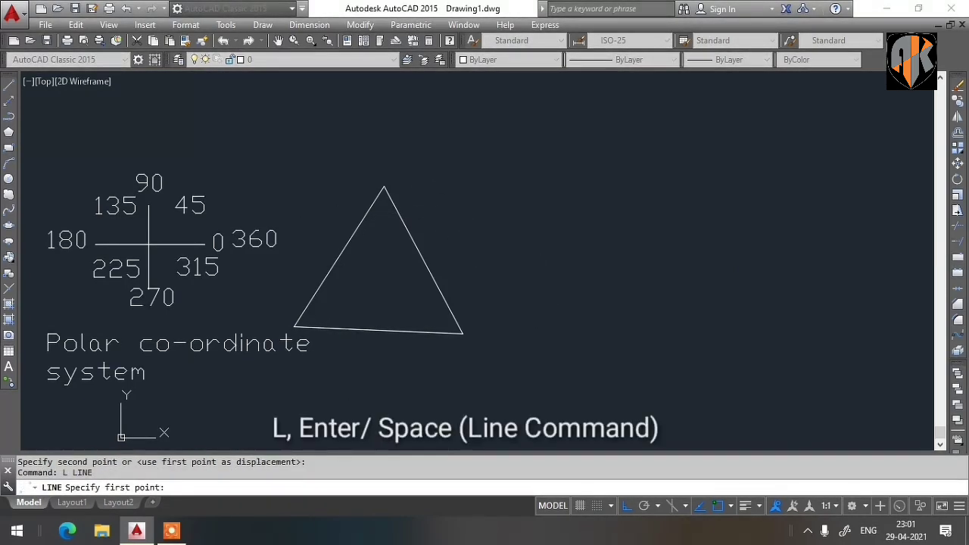
{"action": "left_click", "coordinate": [506, 270]}
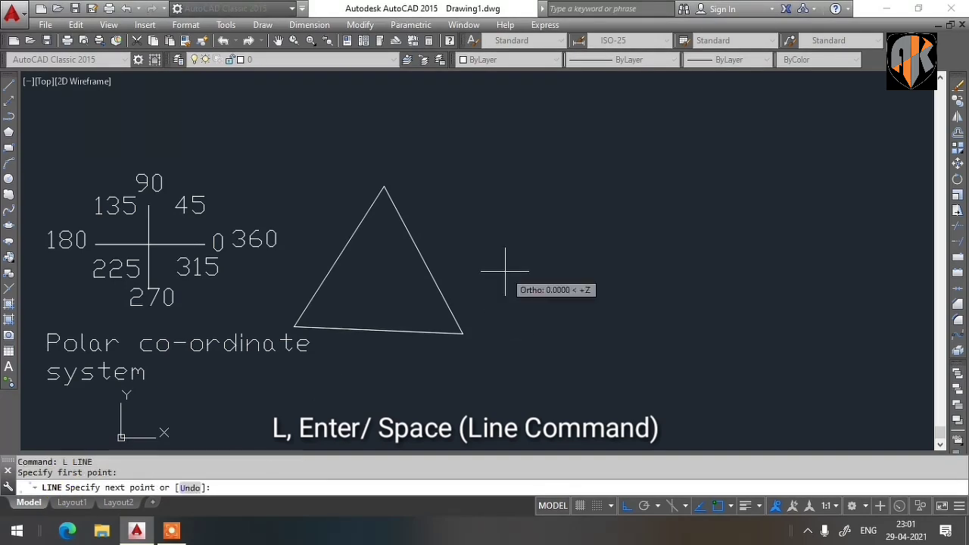
{"action": "left_click", "coordinate": [626, 507]}
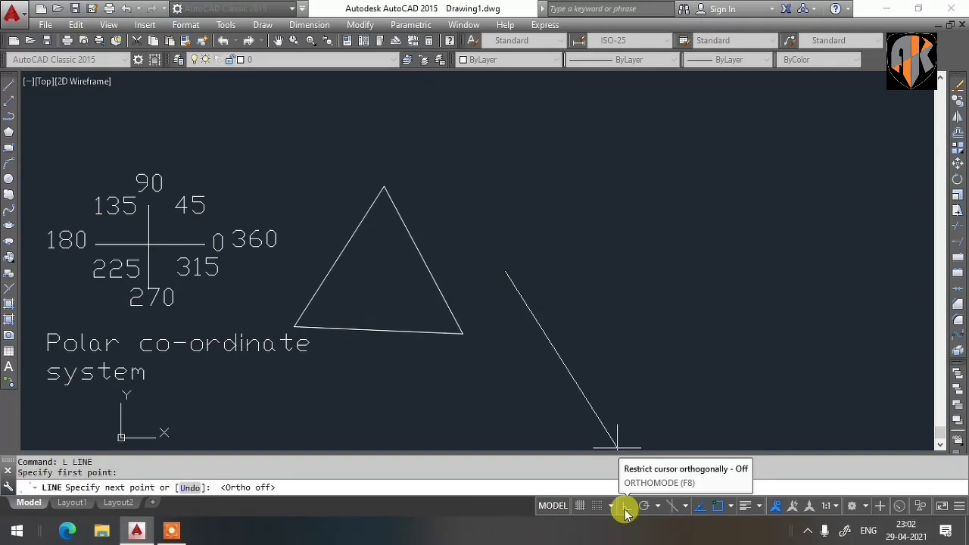
{"action": "key", "text": "F8"}
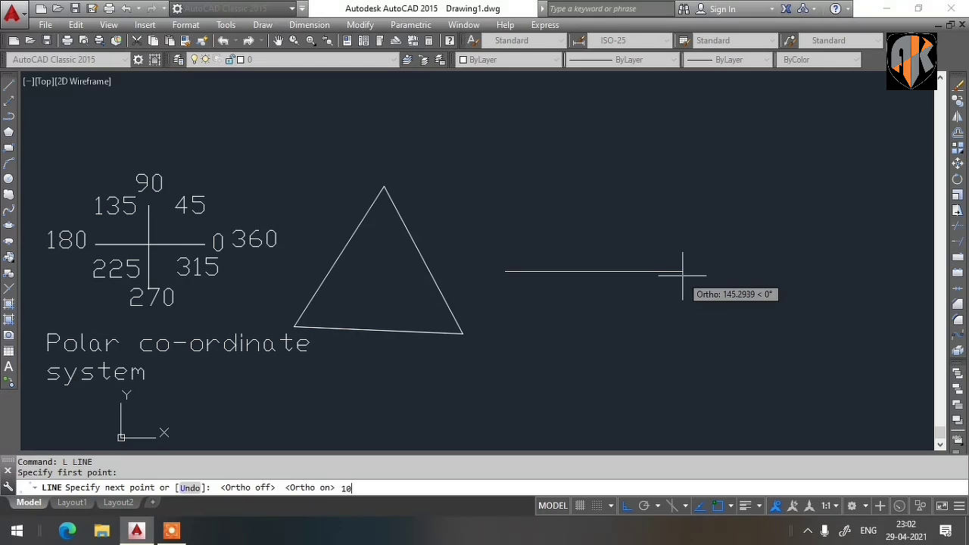
{"action": "type", "text": "0"}
{"action": "key", "text": "Return"}
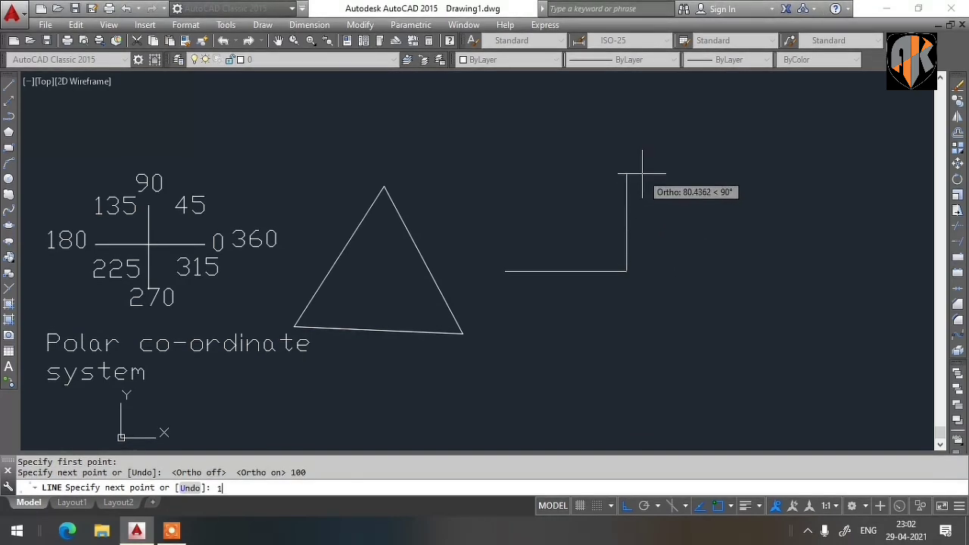
- Continue the line 100 units upward and 100 units to the left, and finish the square with the Close option
{"action": "type", "text": "100"}
{"action": "key", "text": "Return"}
{"action": "type", "text": "100"}
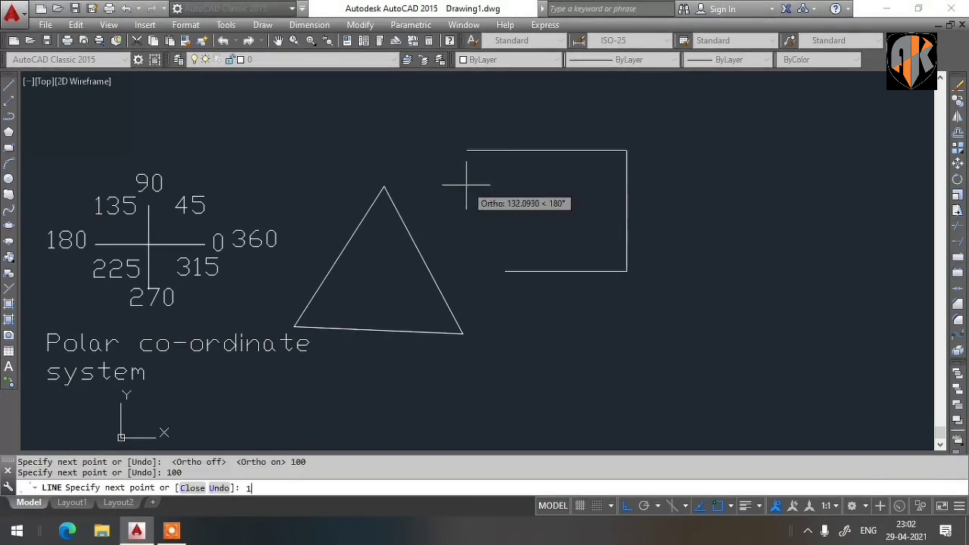
{"action": "key", "text": "Return"}
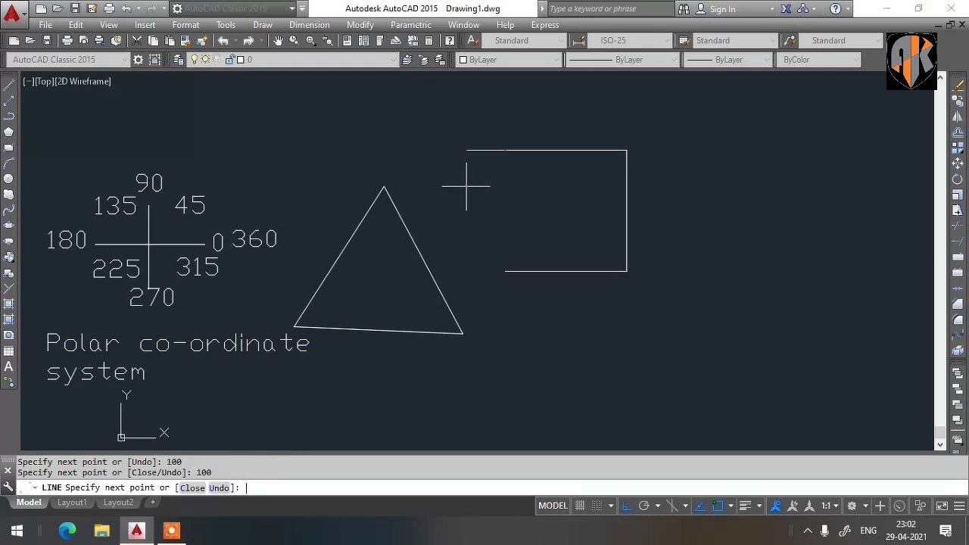
{"action": "left_click", "coordinate": [192, 488]}
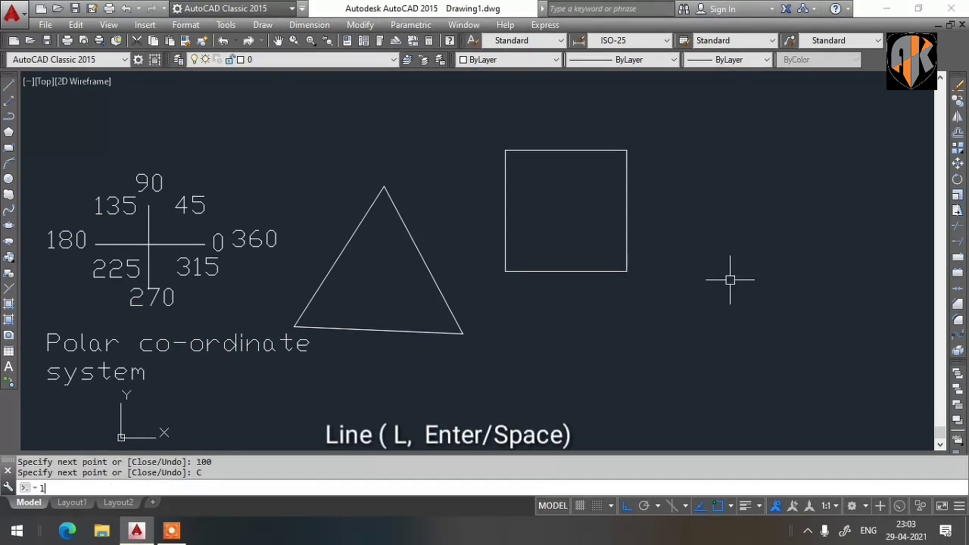
{"action": "type", "text": "L"}
{"action": "key", "text": "Return"}
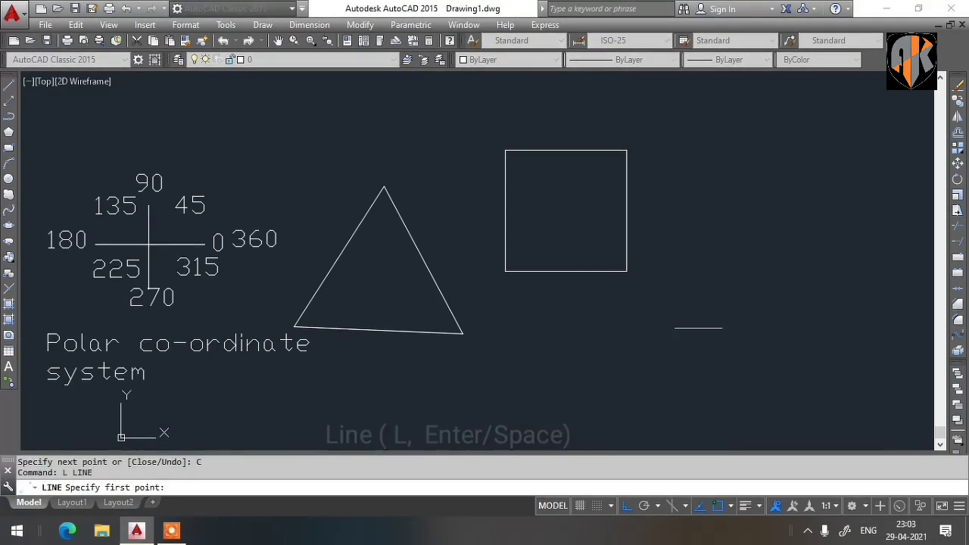
{"action": "left_click", "coordinate": [697, 269]}
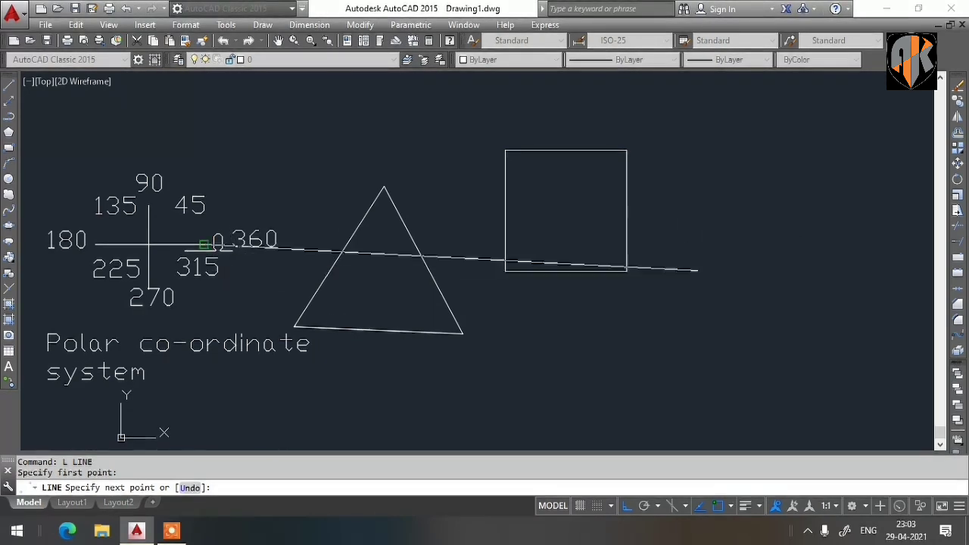
{"action": "key", "text": "shift"}
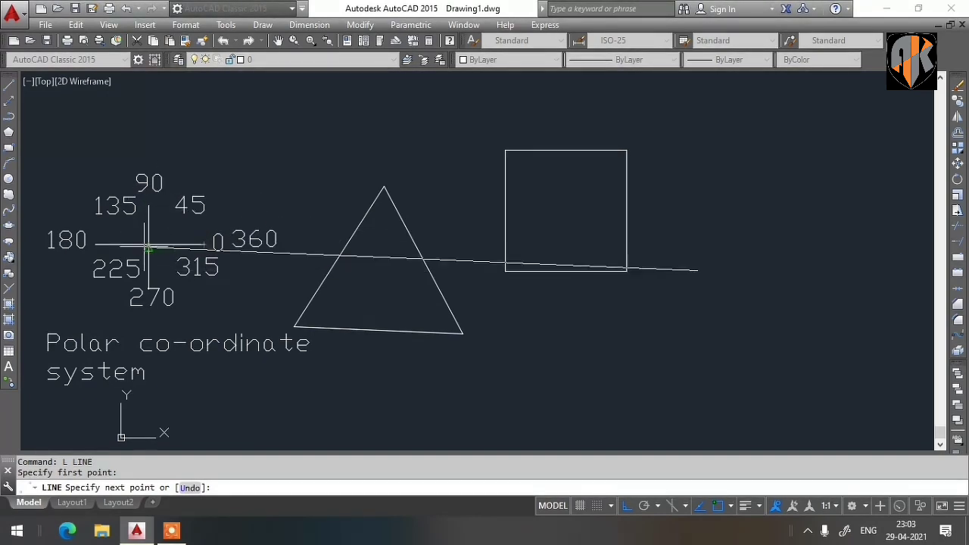
{"action": "key", "text": "shift"}
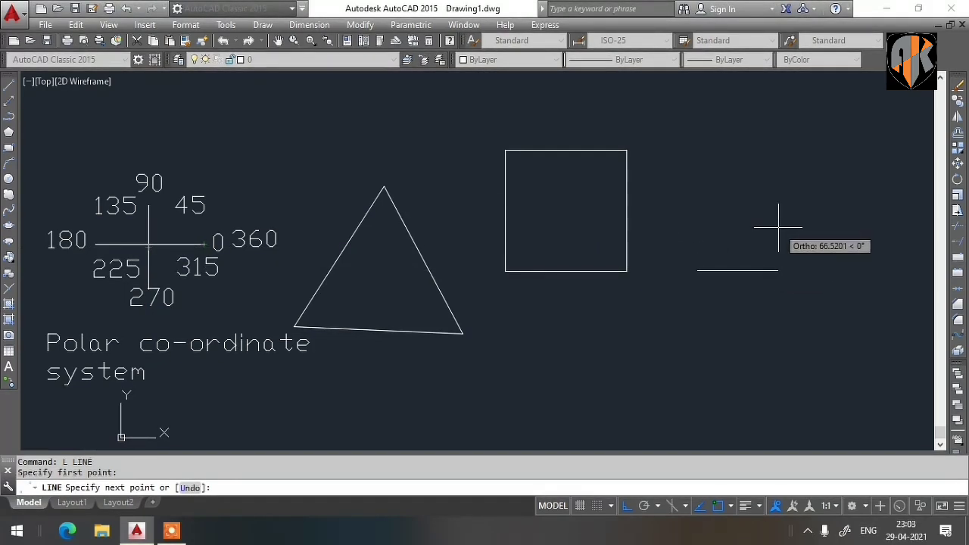
{"action": "key", "text": "F8"}
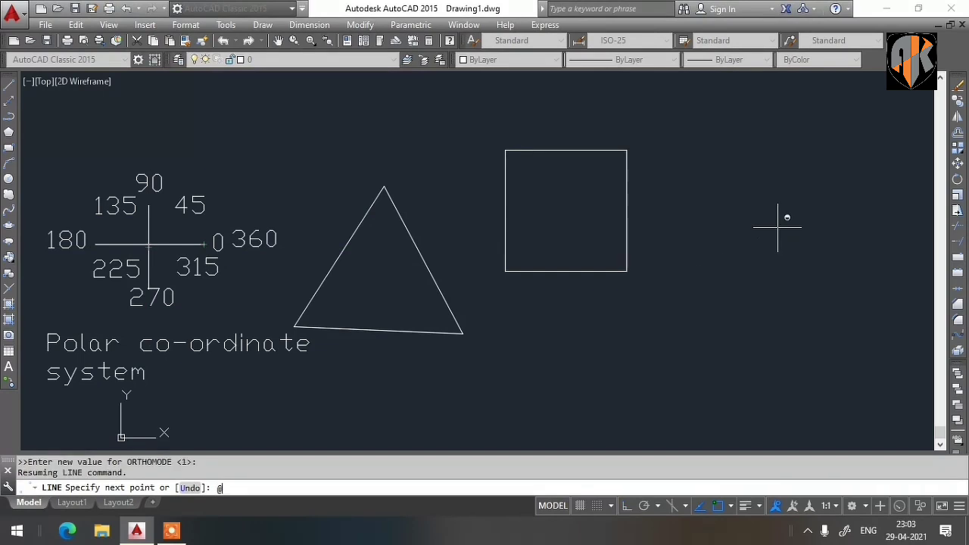
{"action": "type", "text": "@100"}
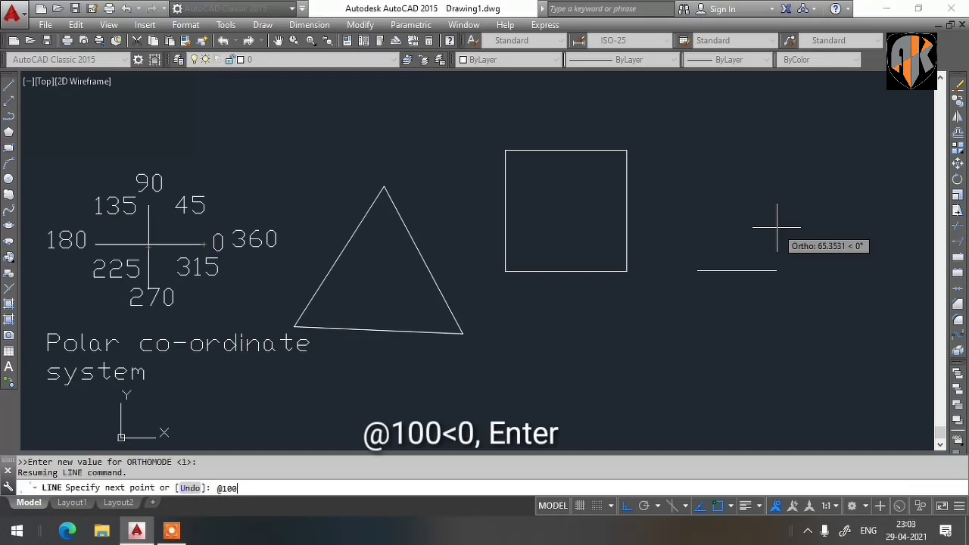
{"action": "key", "text": "BackSpace"}
{"action": "key", "text": "BackSpace"}
{"action": "key", "text": "BackSpace"}
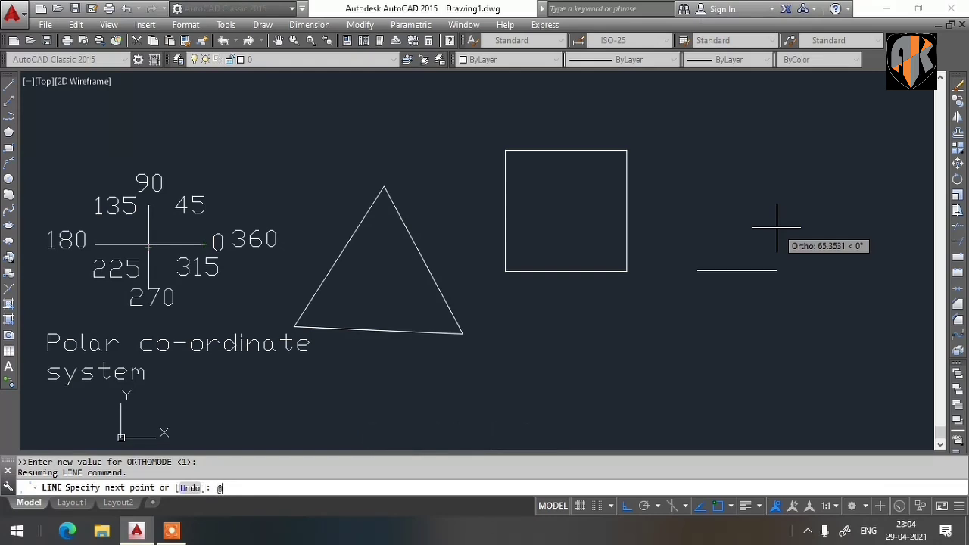
{"action": "type", "text": "100<0"}
{"action": "key", "text": "Return"}
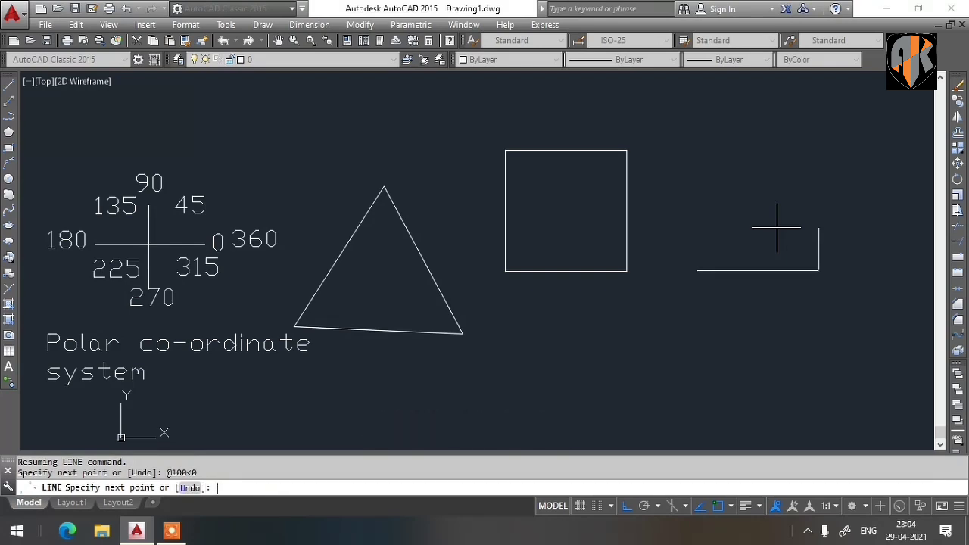
{"action": "type", "text": "@100<90"}
{"action": "key", "text": "Return"}
{"action": "type", "text": "@"}
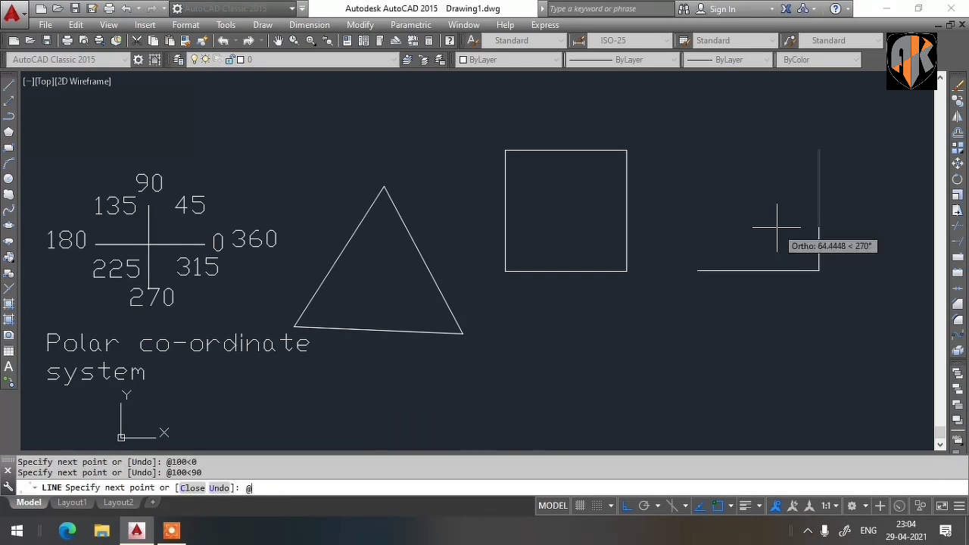
{"action": "type", "text": "100"}
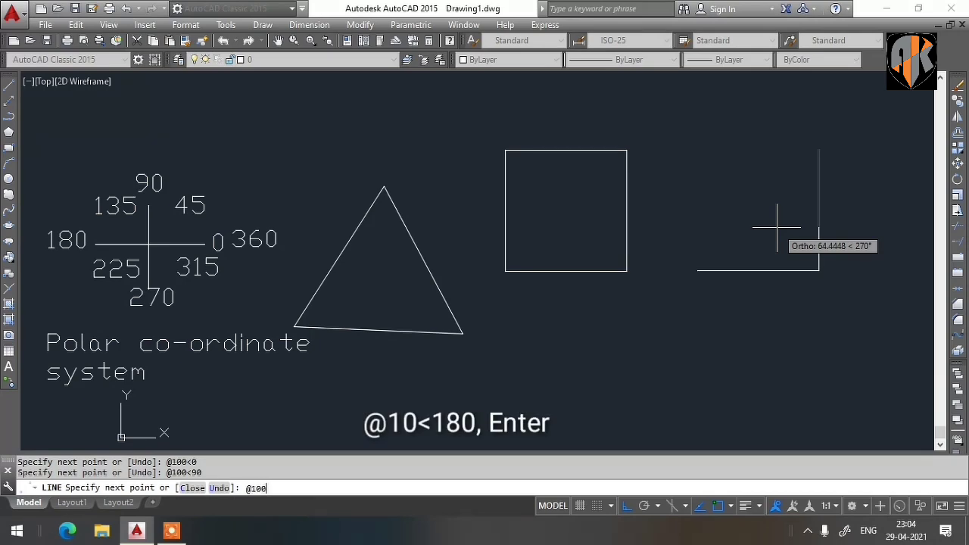
{"action": "type", "text": "<180"}
{"action": "key", "text": "Return"}
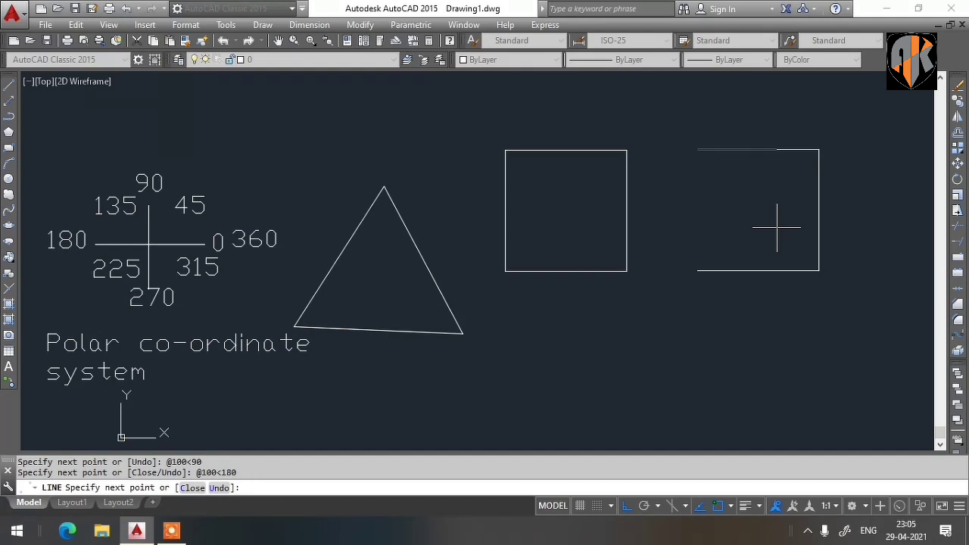
{"action": "type", "text": "c"}
{"action": "key", "text": "Return"}
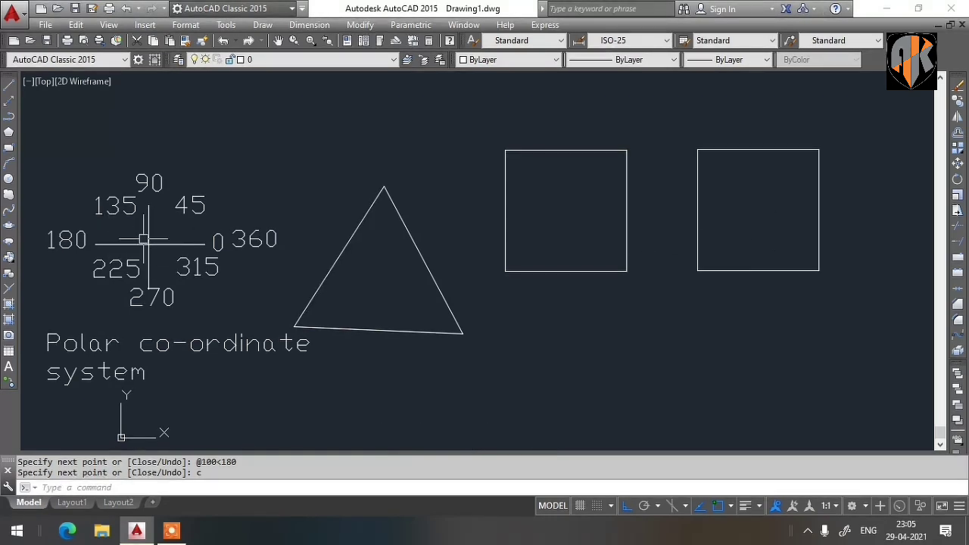
{"action": "scroll", "coordinate": [144, 239], "scroll_direction": "down", "scroll_amount": 2}
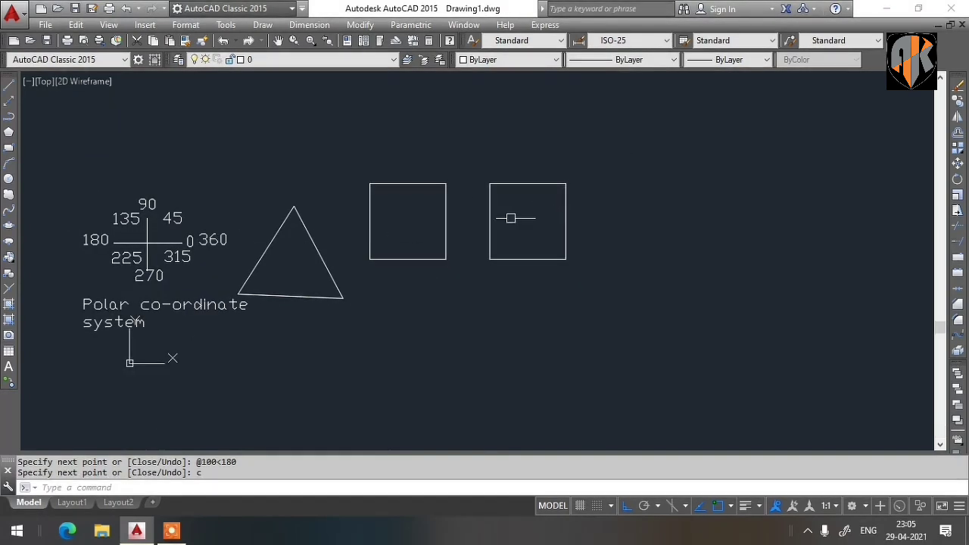
{"action": "scroll", "coordinate": [439, 219], "scroll_direction": "up", "scroll_amount": 2}
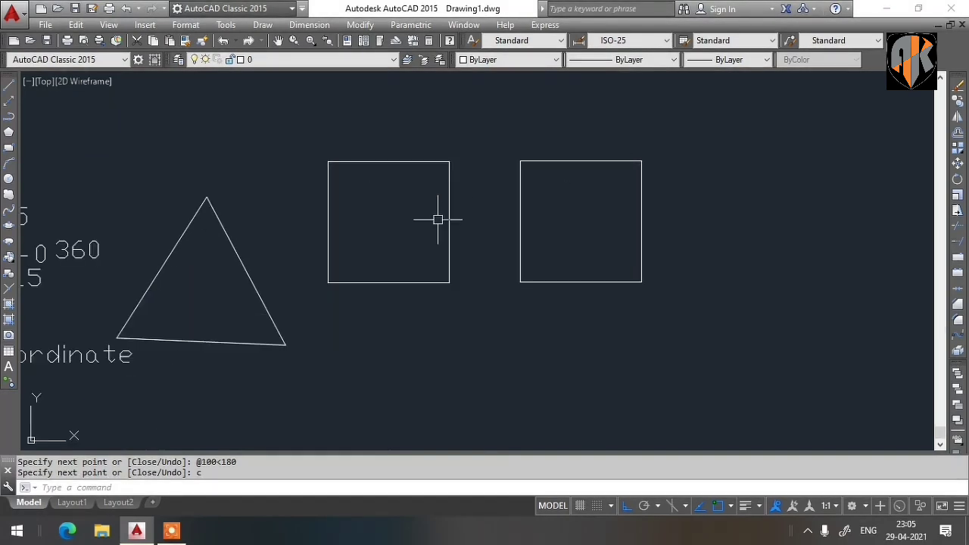
{"action": "mouse_move", "coordinate": [437, 219]}
{"action": "middle_mouse_down"}
{"action": "mouse_move", "coordinate": [515, 222]}
{"action": "mouse_move", "coordinate": [480, 242]}
{"action": "mouse_move", "coordinate": [489, 304]}
{"action": "middle_mouse_up"}
{"action": "scroll", "coordinate": [492, 224], "scroll_direction": "down", "scroll_amount": 2}
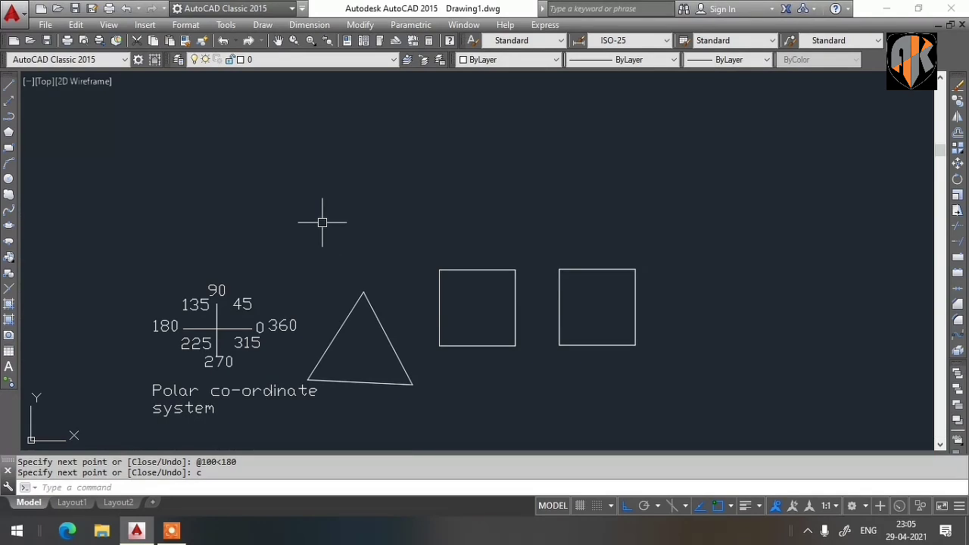
{"action": "scroll", "coordinate": [279, 275], "scroll_direction": "up", "scroll_amount": 2}
{"action": "middle_click_drag", "start_coordinate": [279, 275], "coordinate": [283, 257]}
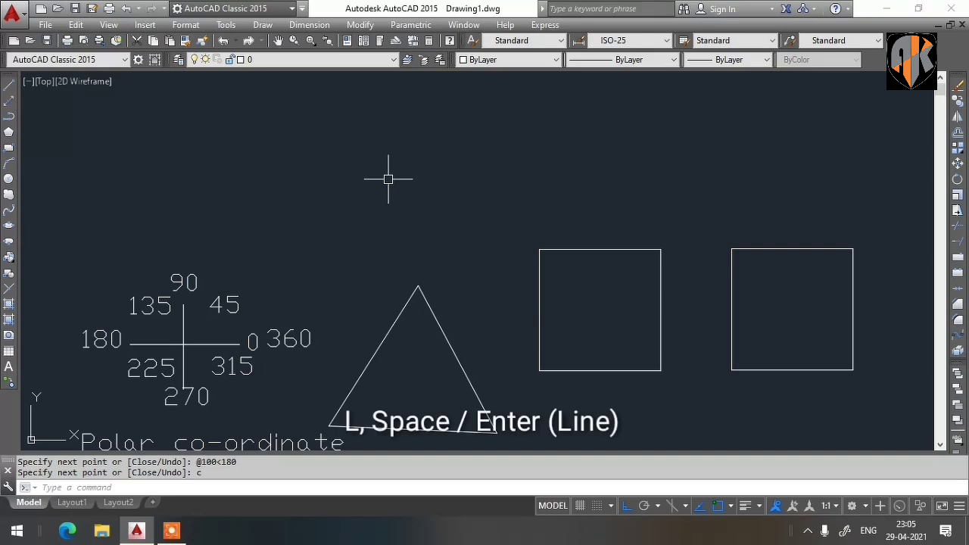
{"action": "type", "text": "l"}
{"action": "key", "text": "space"}
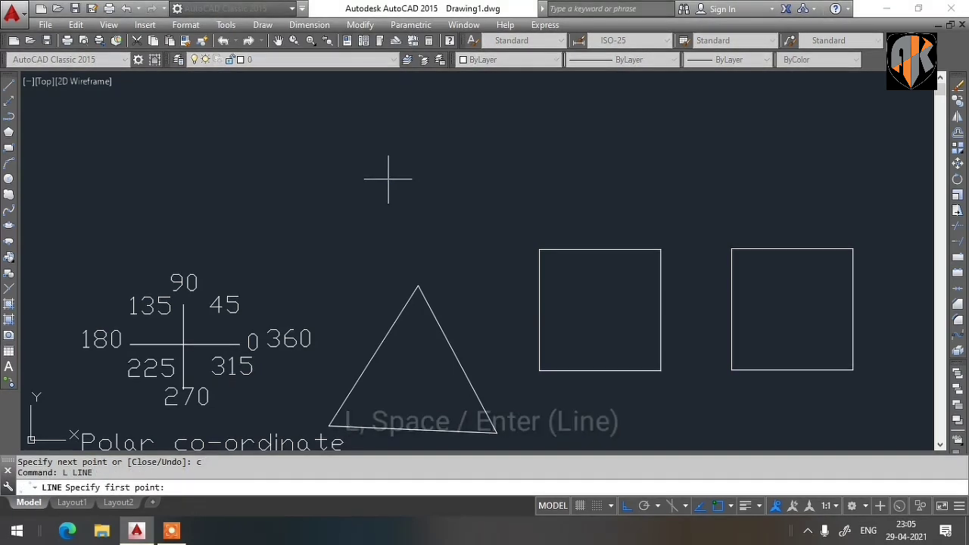
{"action": "left_click", "coordinate": [363, 210]}
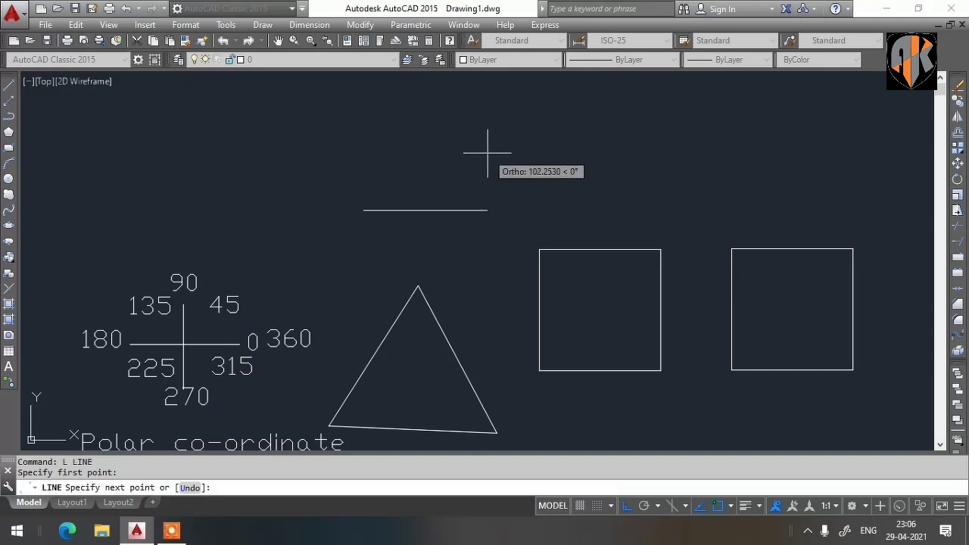
{"action": "type", "text": "@10"}
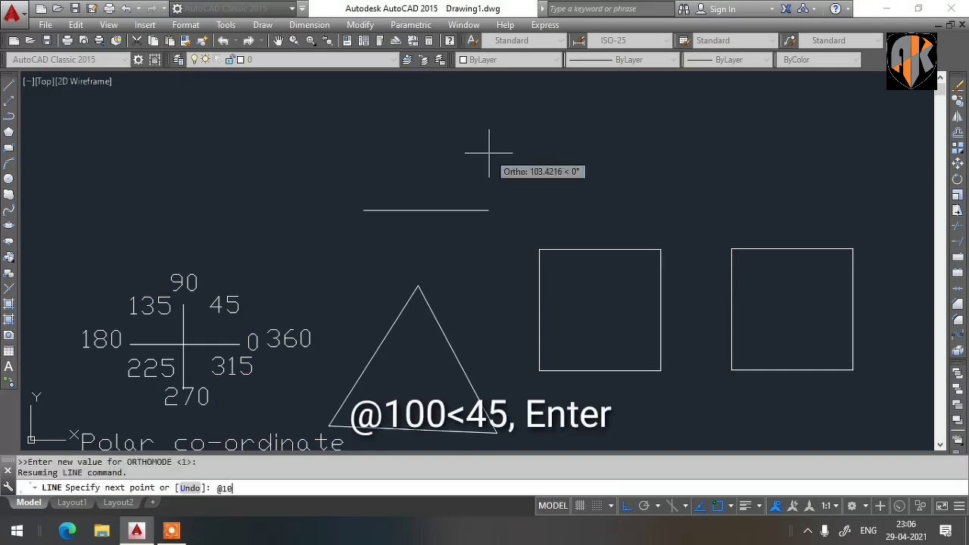
{"action": "type", "text": "0<45"}
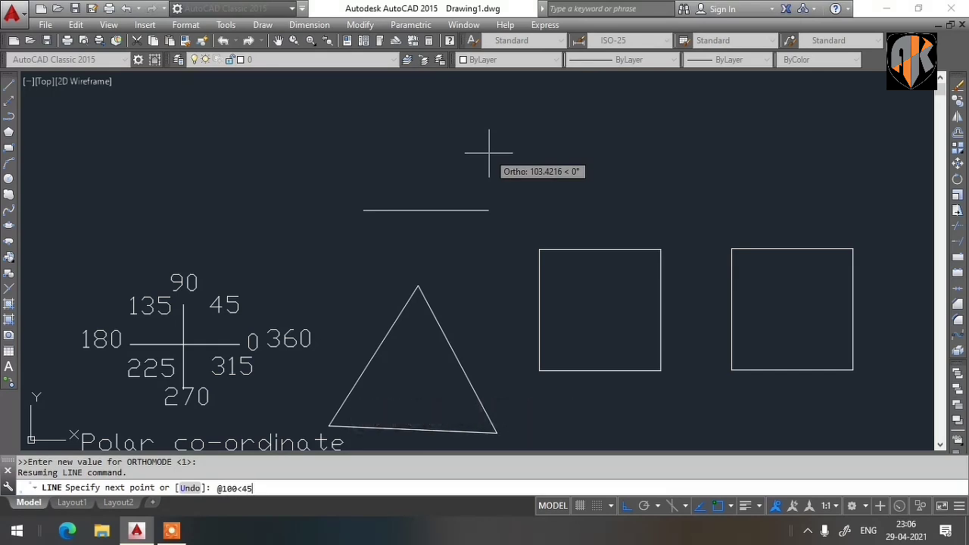
{"action": "key", "text": "Return"}
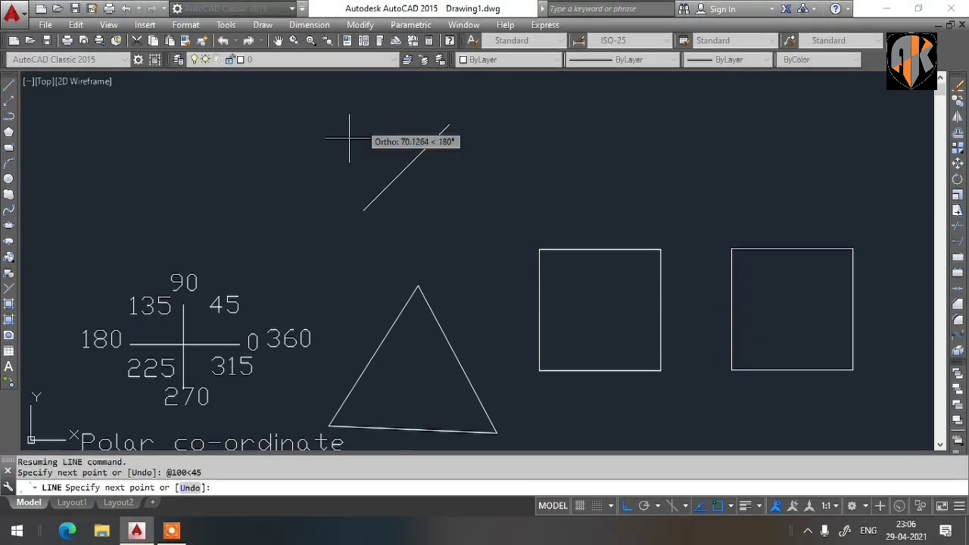
{"action": "left_click", "coordinate": [182, 349]}
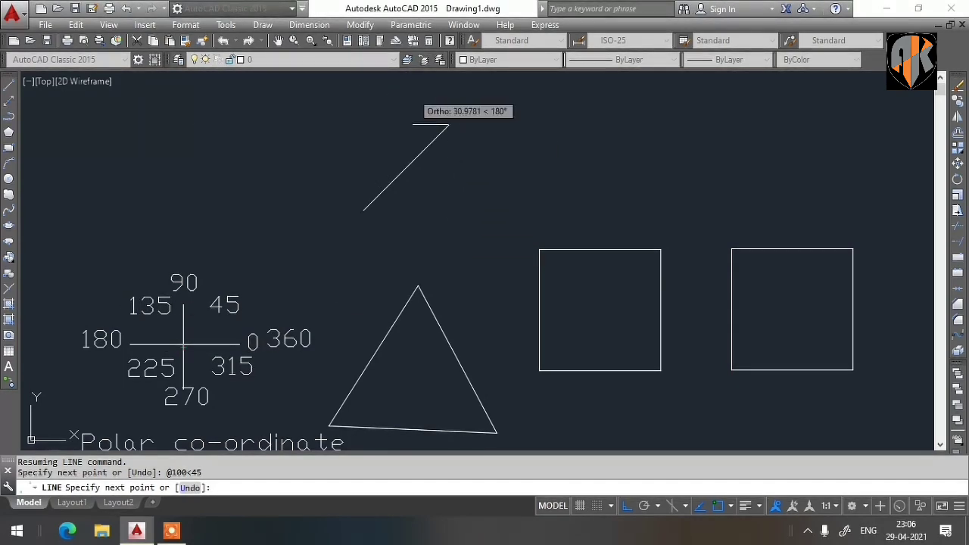
{"action": "key", "text": "F8"}
{"action": "type", "text": "@"}
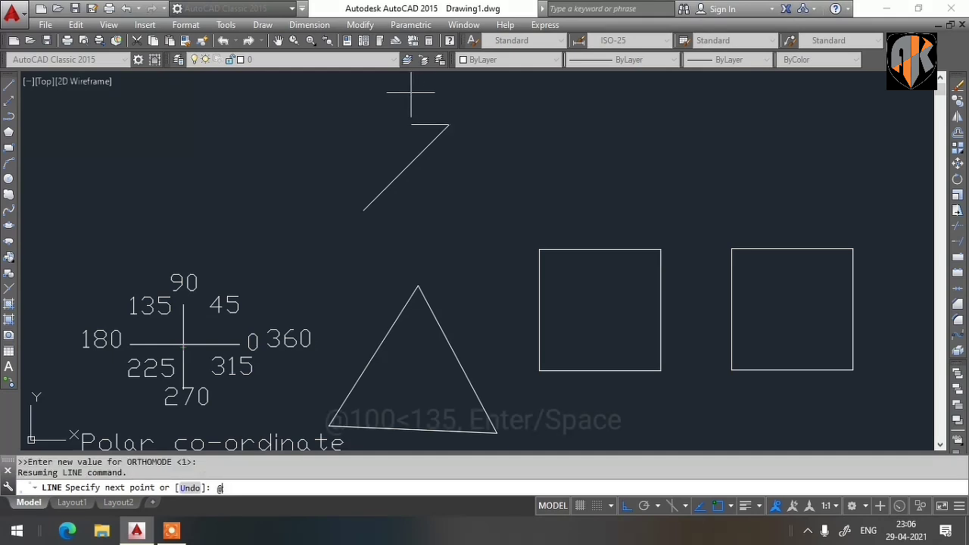
{"action": "type", "text": "100<135"}
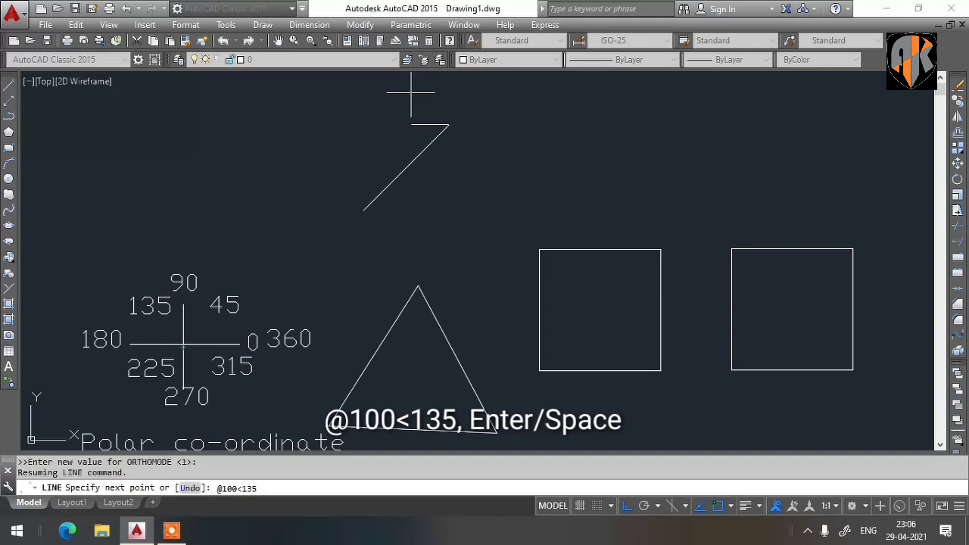
{"action": "key", "text": "Return"}
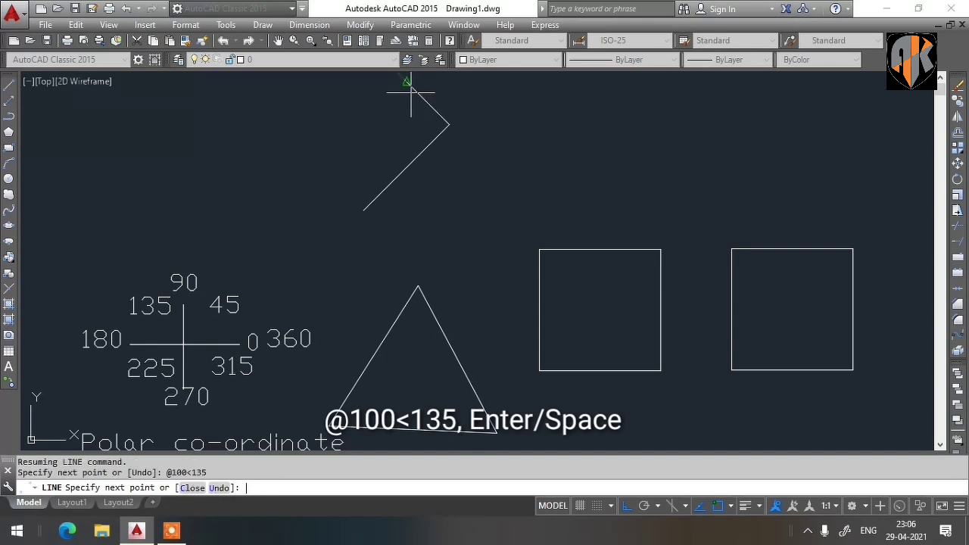
{"action": "middle_click_drag", "start_coordinate": [402, 87], "coordinate": [454, 152]}
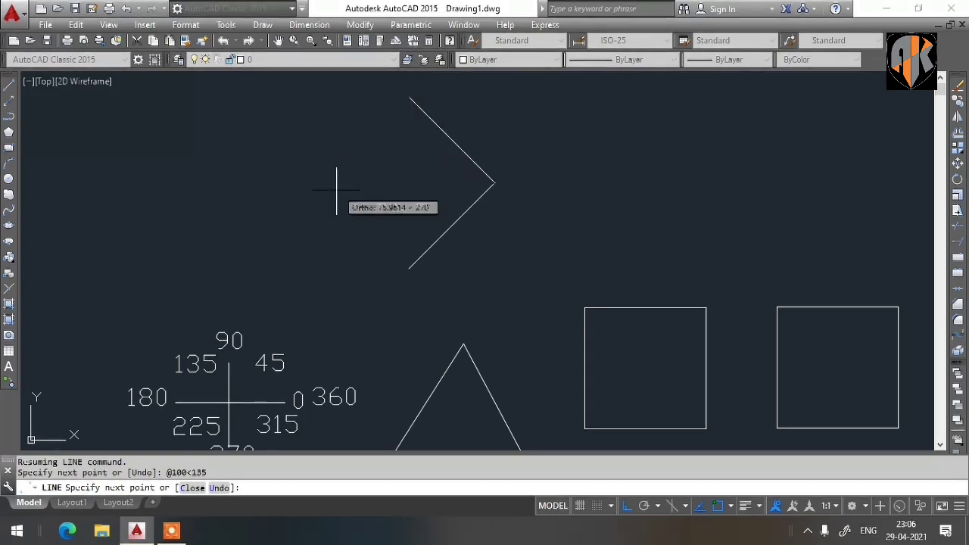
{"action": "middle_click_drag", "start_coordinate": [274, 267], "coordinate": [285, 199]}
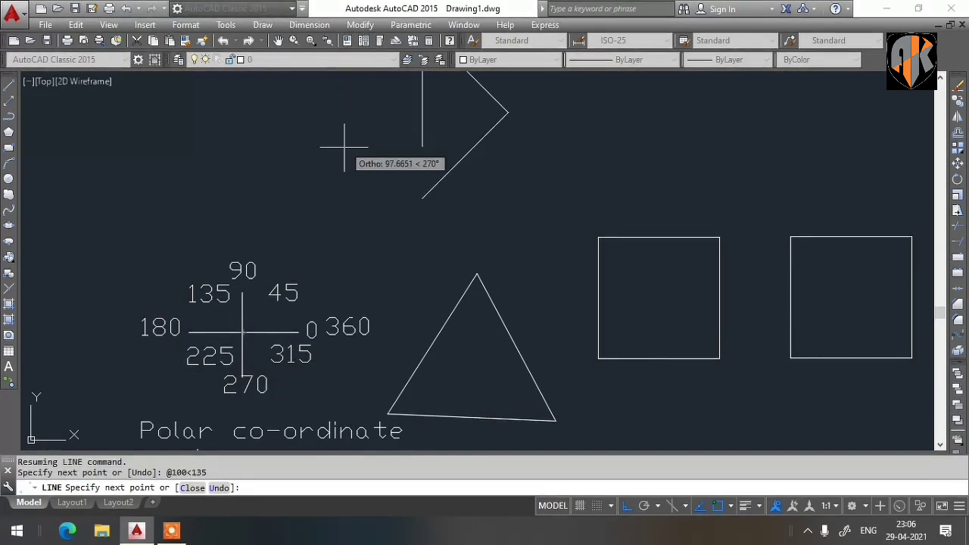
{"action": "type", "text": "@100"}
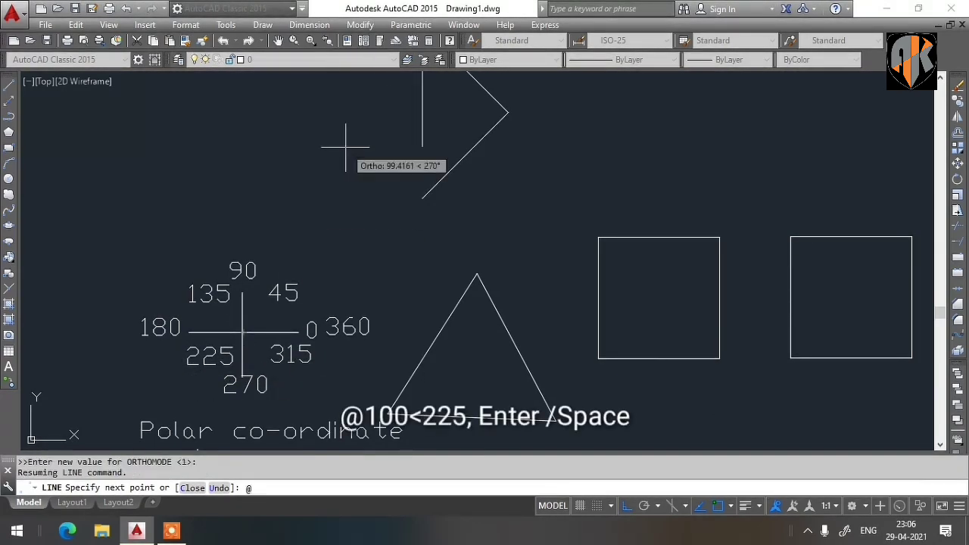
{"action": "type", "text": "<225"}
{"action": "key", "text": "Return"}
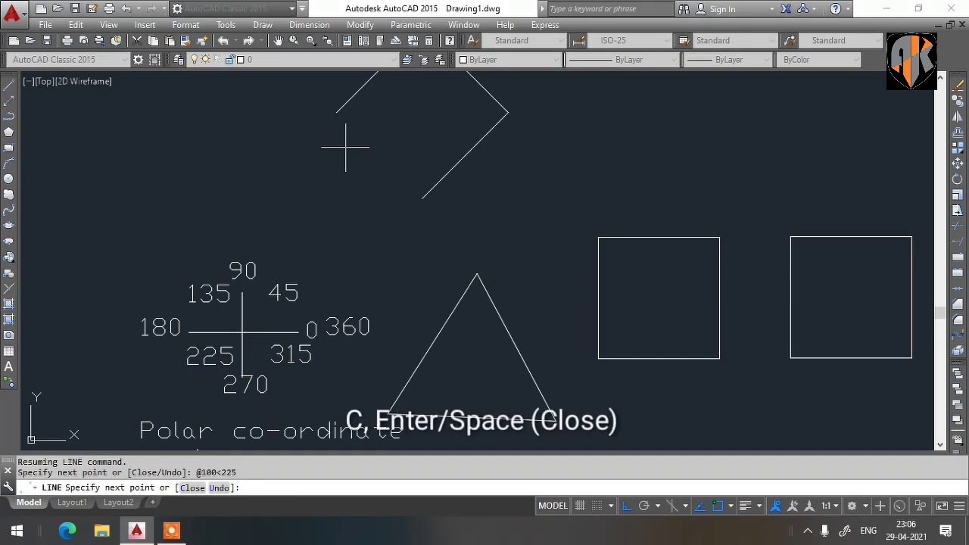
{"action": "type", "text": "c"}
{"action": "key", "text": "Return"}
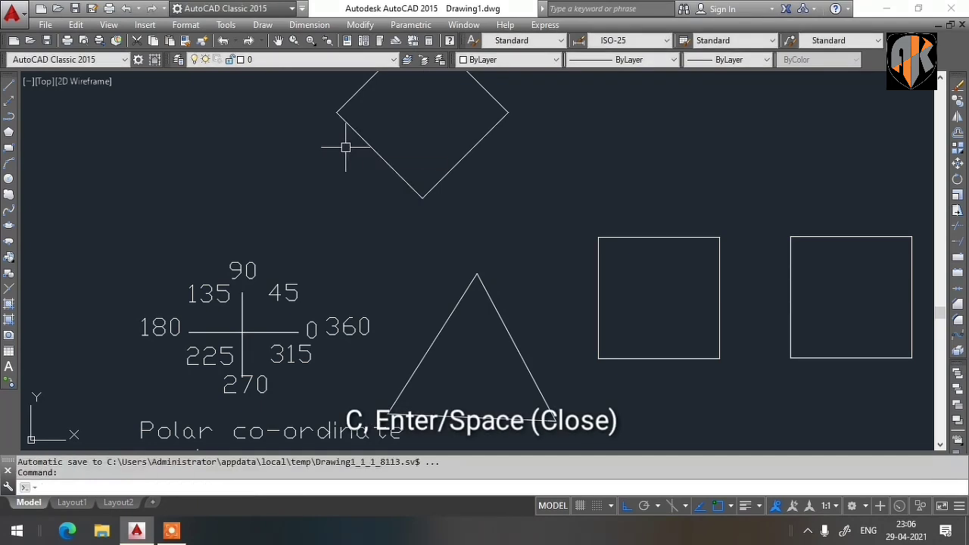
{"action": "scroll", "coordinate": [399, 208], "scroll_direction": "down", "scroll_amount": 2}
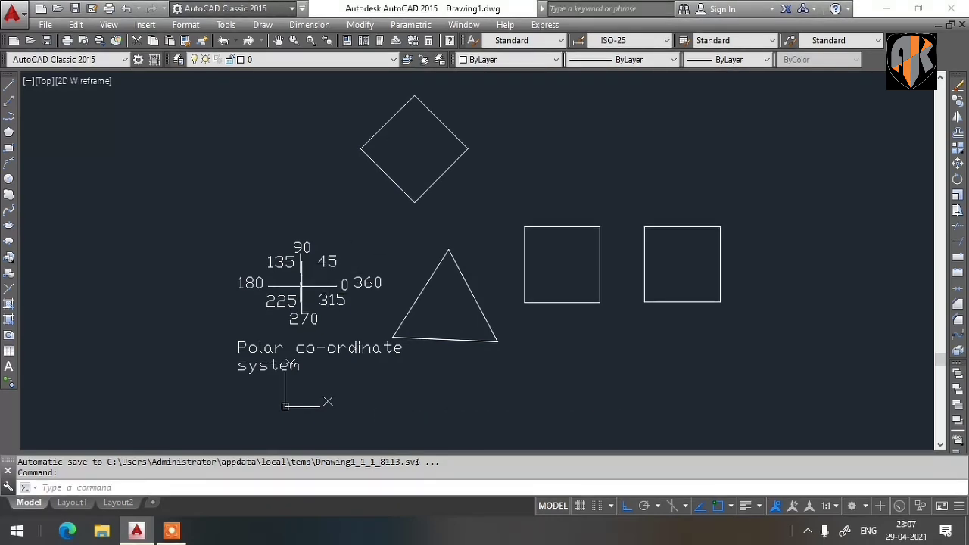
{"action": "scroll", "coordinate": [450, 134], "scroll_direction": "up", "scroll_amount": 2}
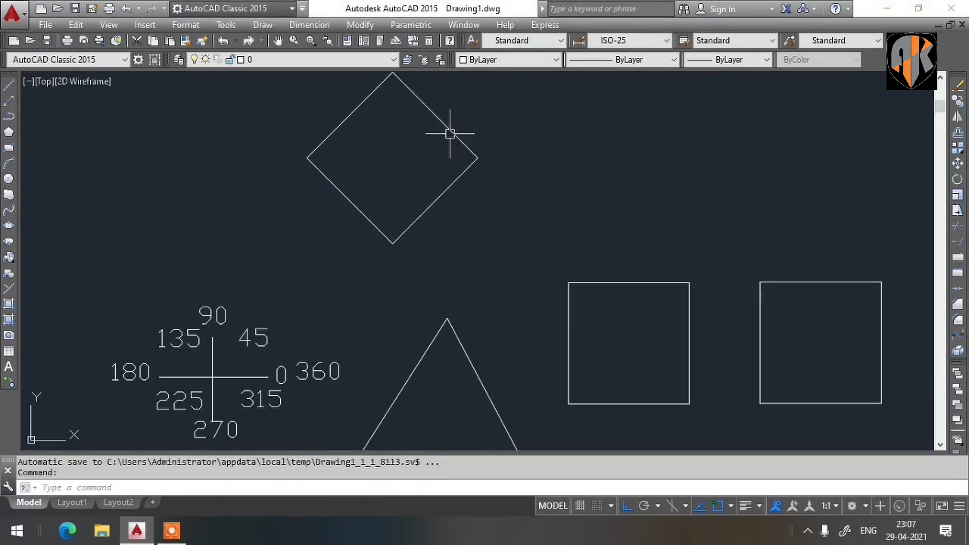
{"action": "scroll", "coordinate": [459, 193], "scroll_direction": "down", "scroll_amount": 3}
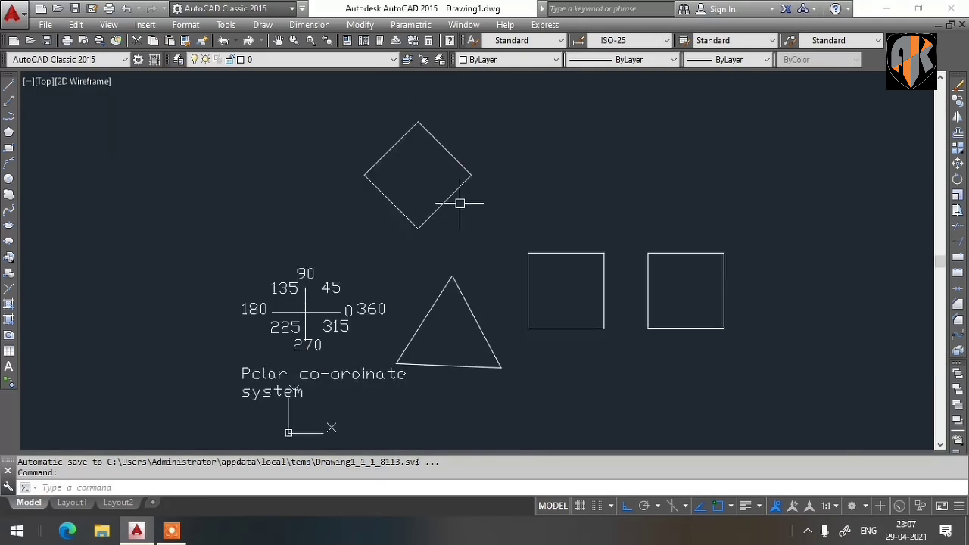
{"action": "scroll", "coordinate": [356, 291], "scroll_direction": "up", "scroll_amount": 3}
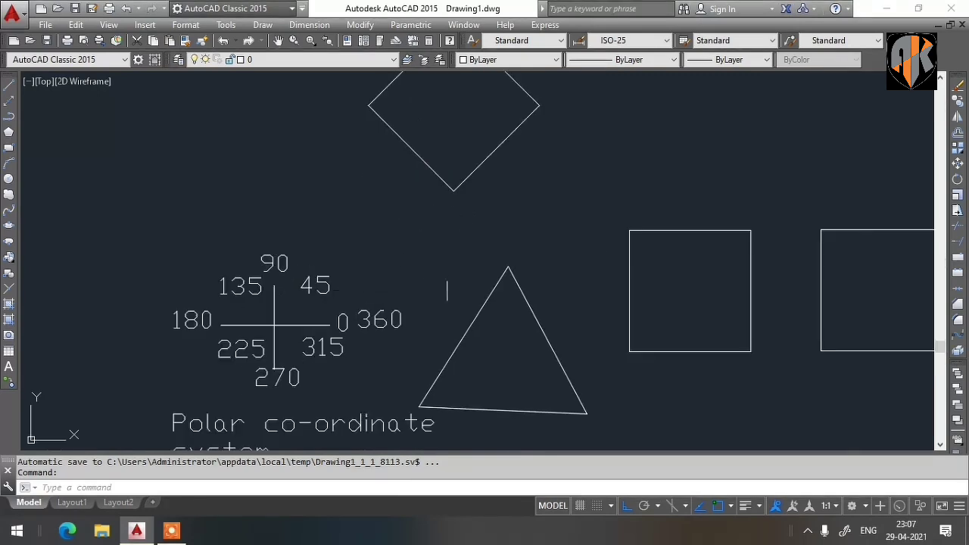